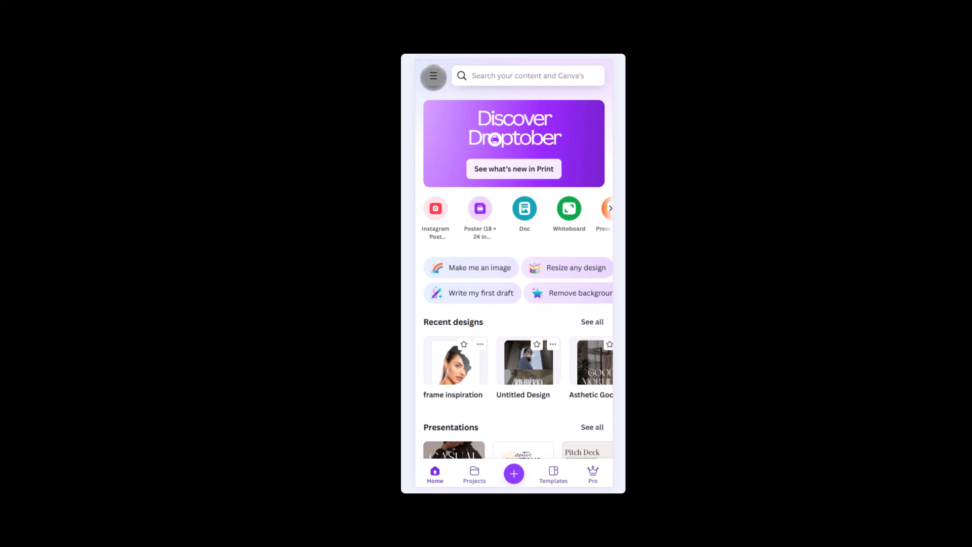
Open Dream Lab and look through the earlier generations, including the options offered for the Celtic borders generation
click(433, 76)
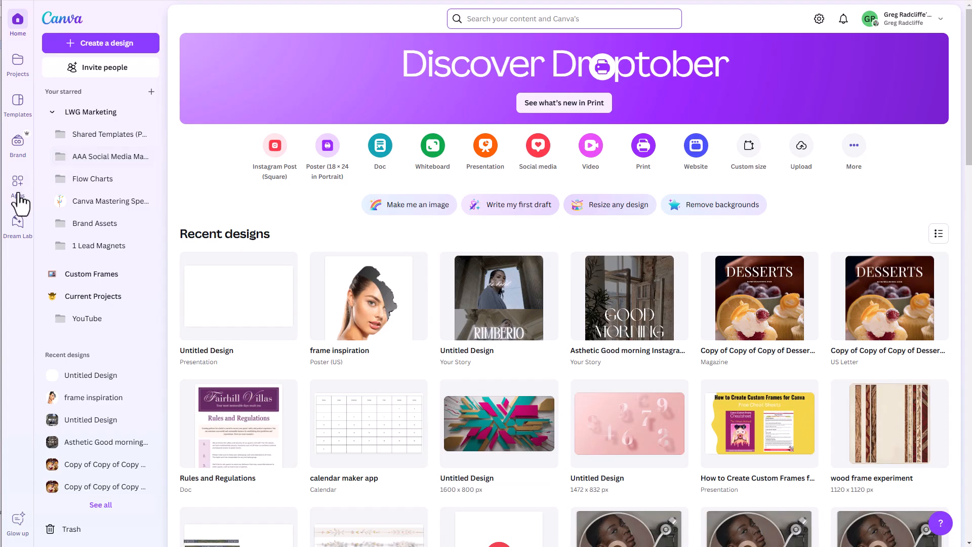
click(18, 231)
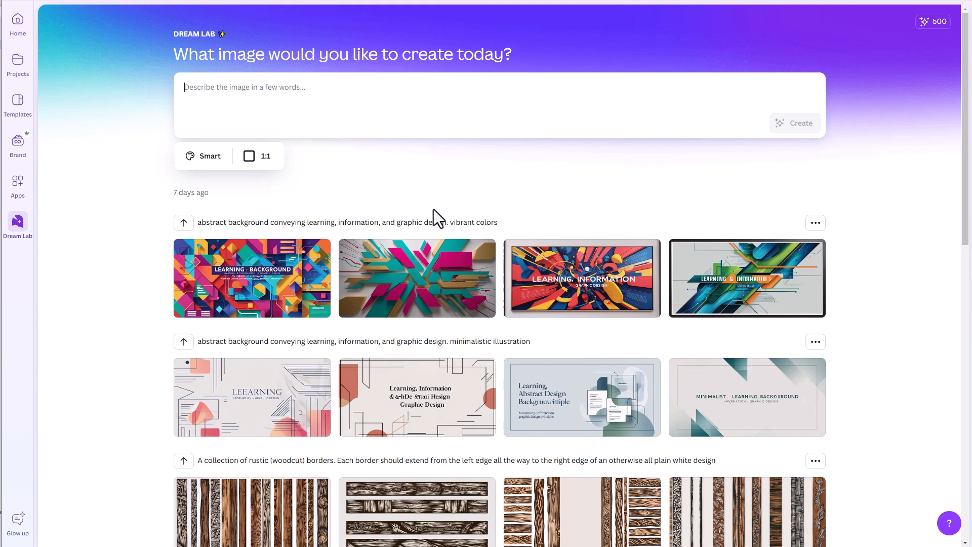
scroll(458, 225, down, 6)
scroll(471, 253, down, 7)
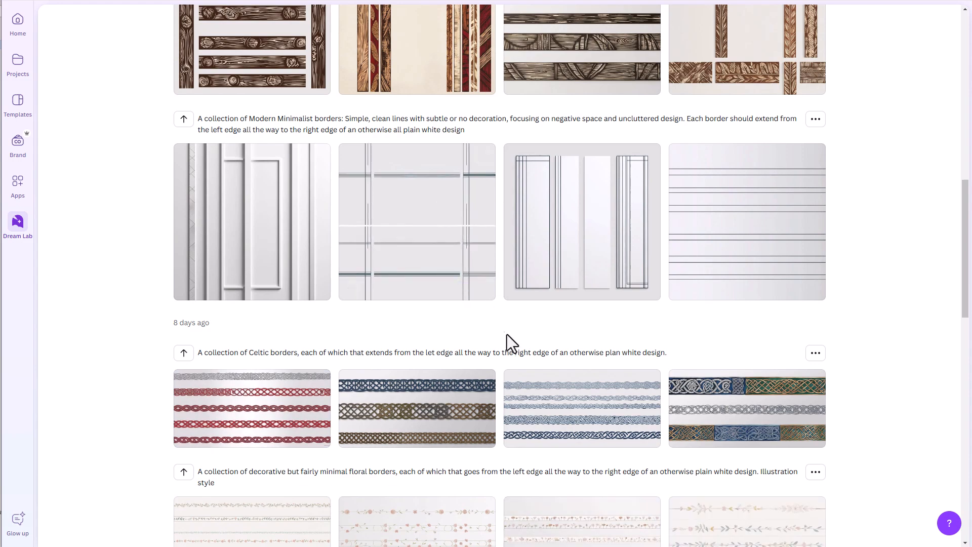
click(815, 355)
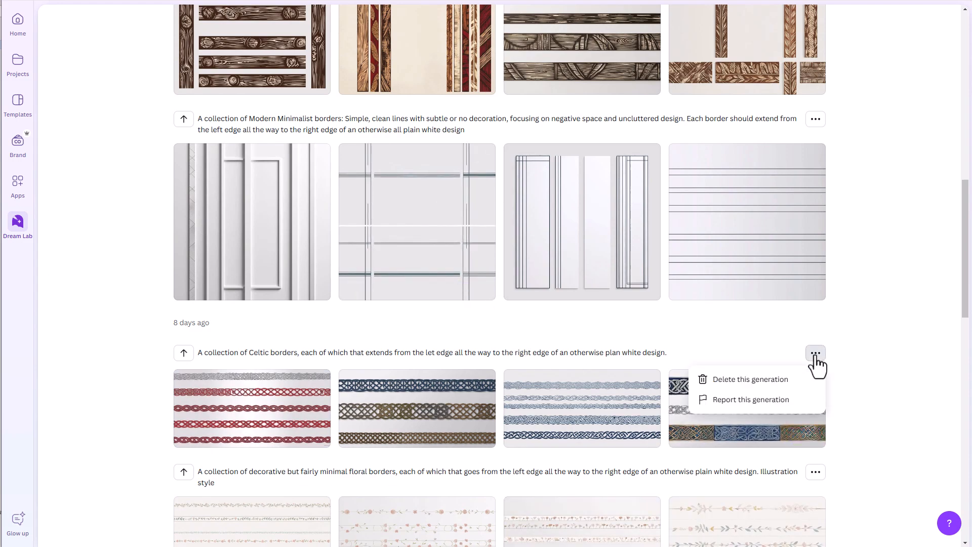
scroll(816, 363, up, 13)
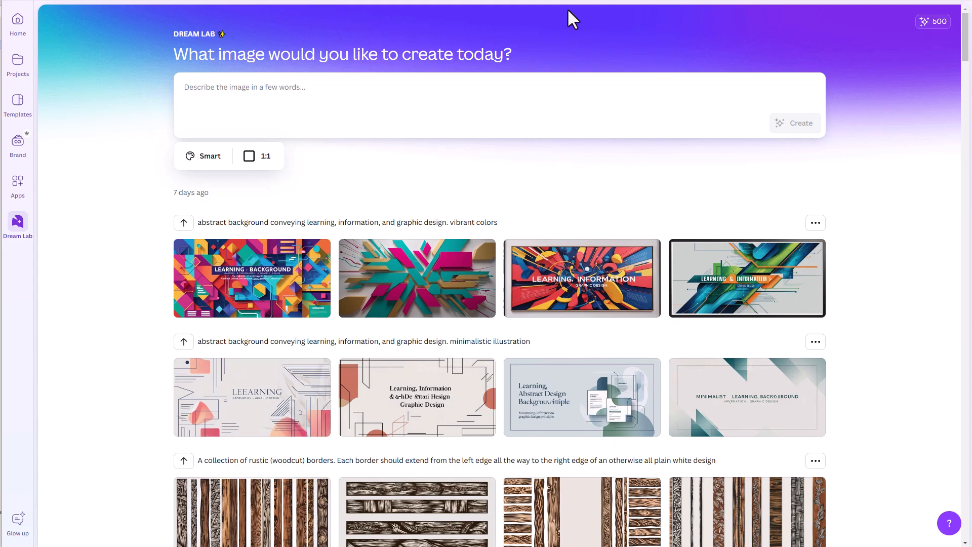
Enter the image prompt "An elderly woman sipping her morning coffee"
click(334, 0)
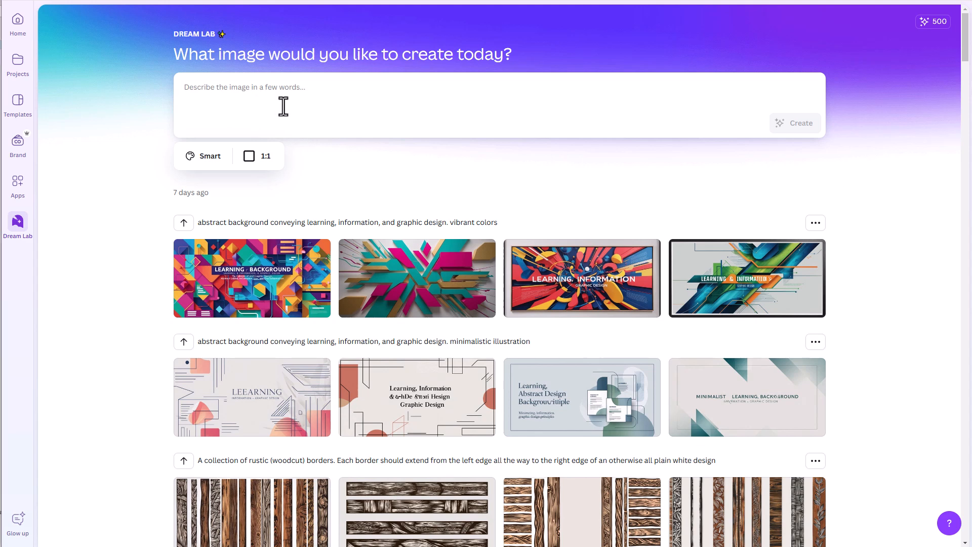
text(An)
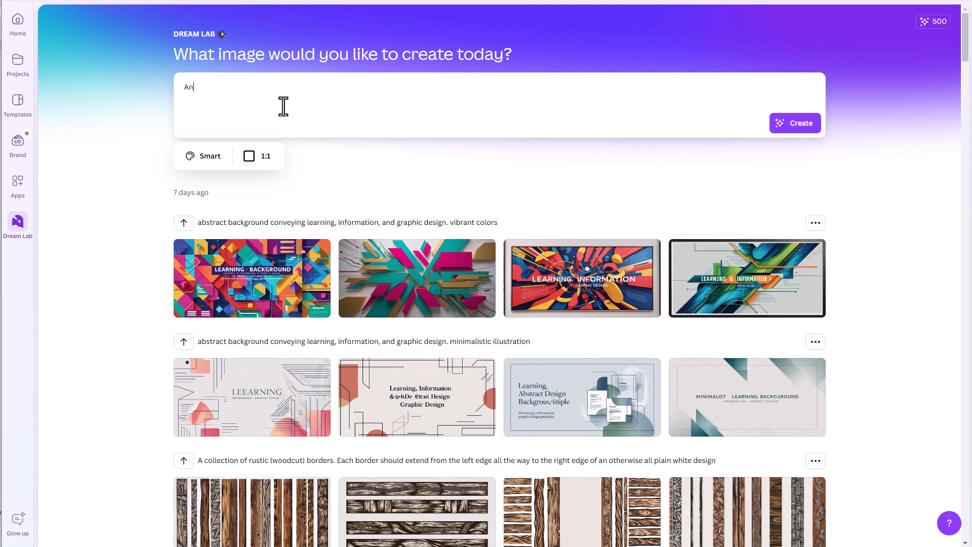
text( elderly woman sipping her morning co)
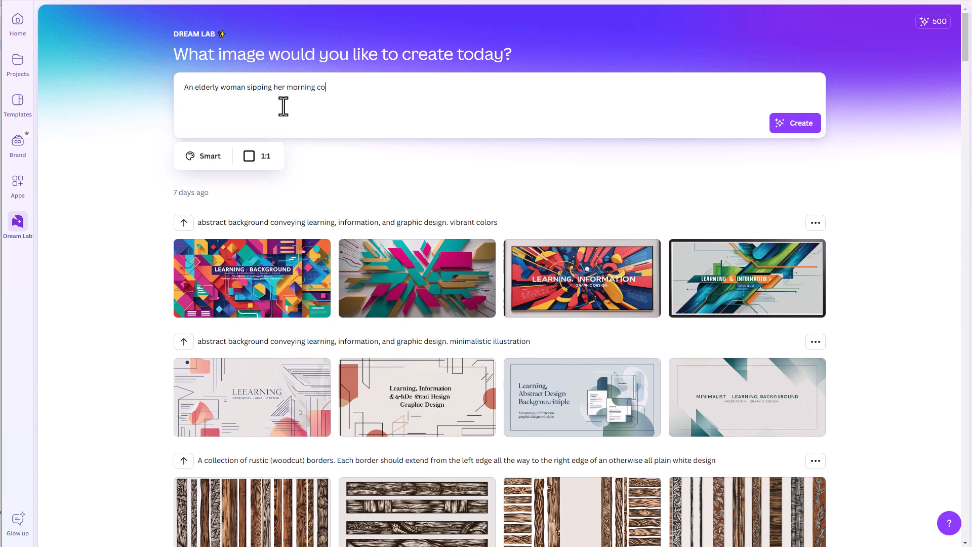
text(ffee)
Try the Illustration style, browse the other available image styles and set the style back to Smart
click(210, 157)
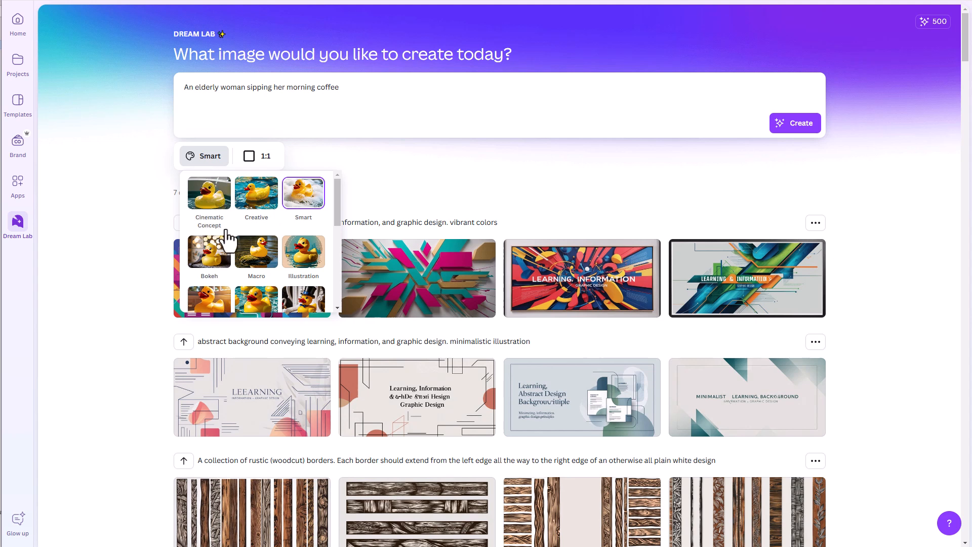
click(304, 258)
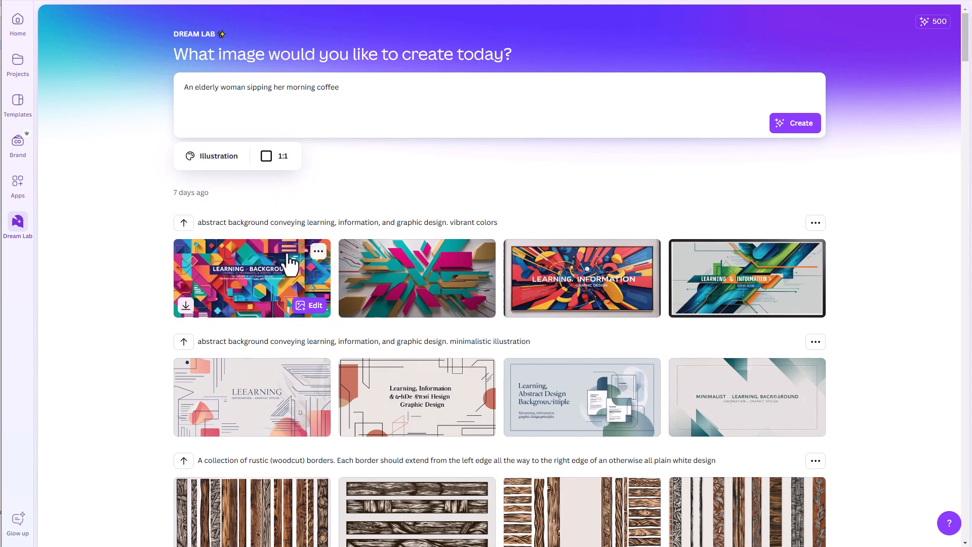
click(237, 161)
scroll(238, 202, down, 2)
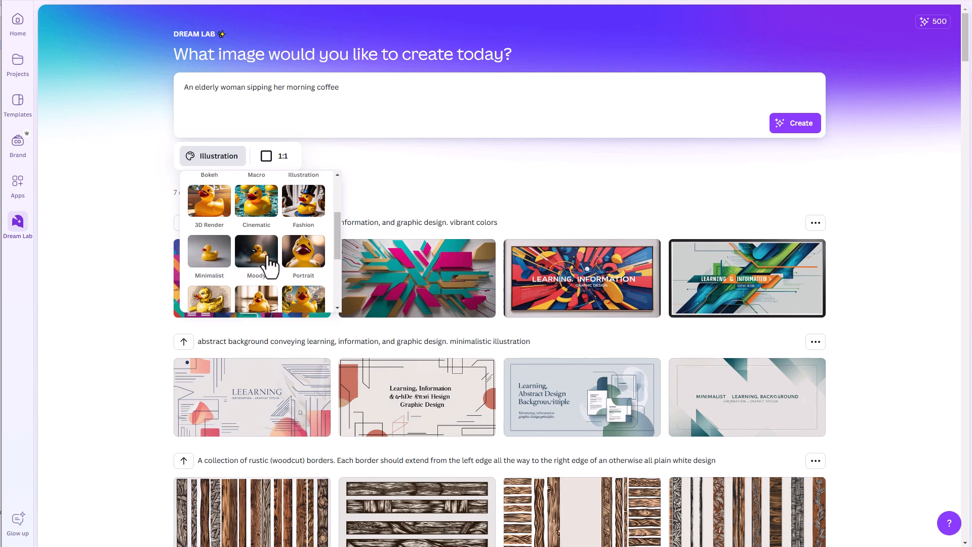
scroll(271, 253, down, 3)
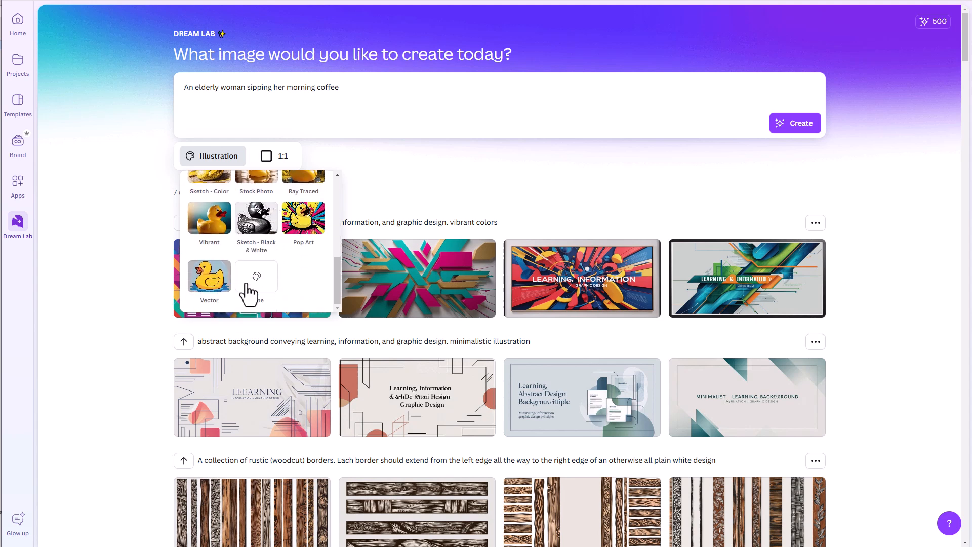
scroll(263, 288, up, 5)
scroll(263, 289, up, 1)
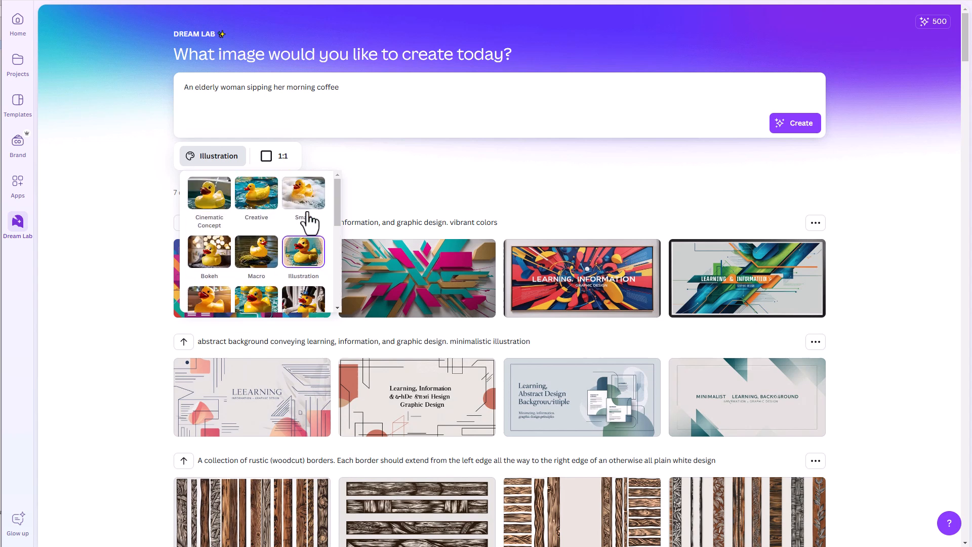
click(303, 193)
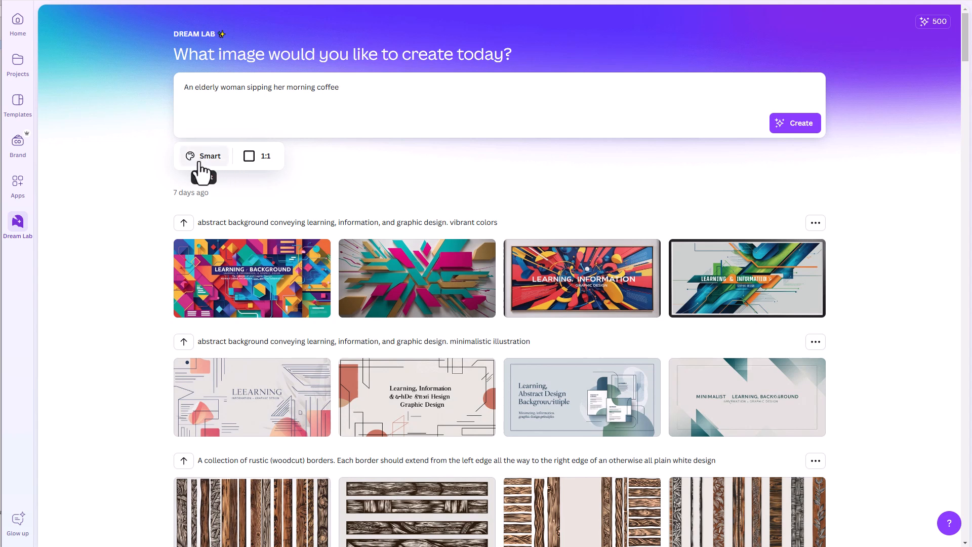
Set the aspect ratio to 16:9 and generate the images from the prompt
click(259, 158)
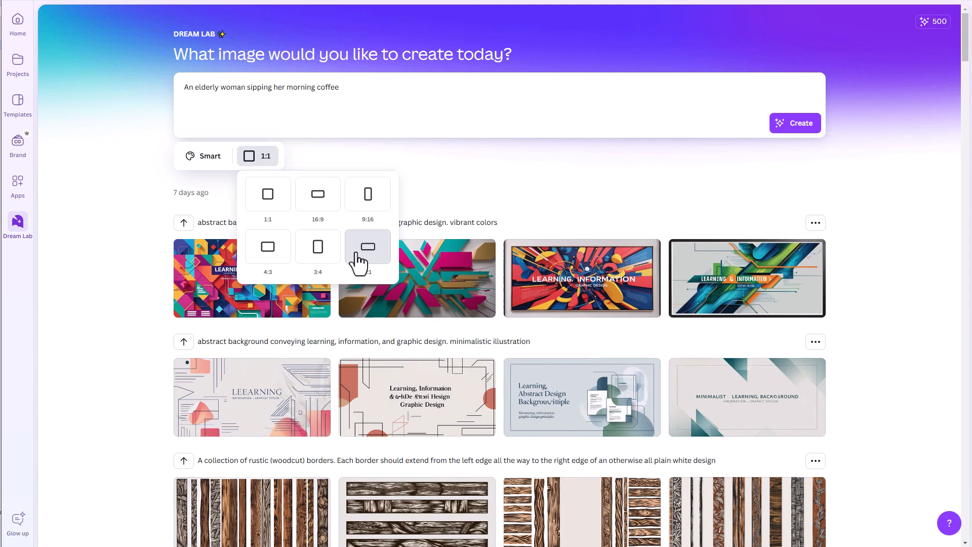
click(327, 199)
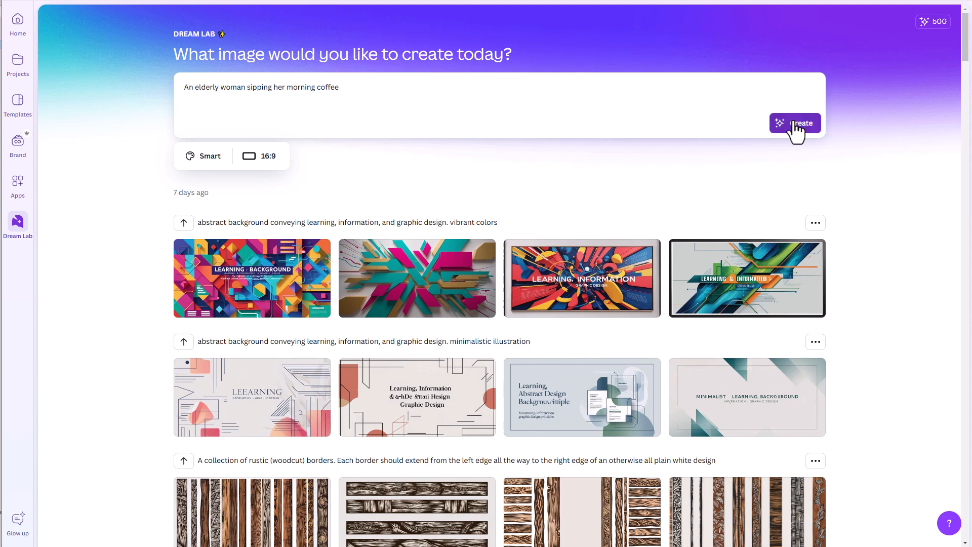
click(793, 124)
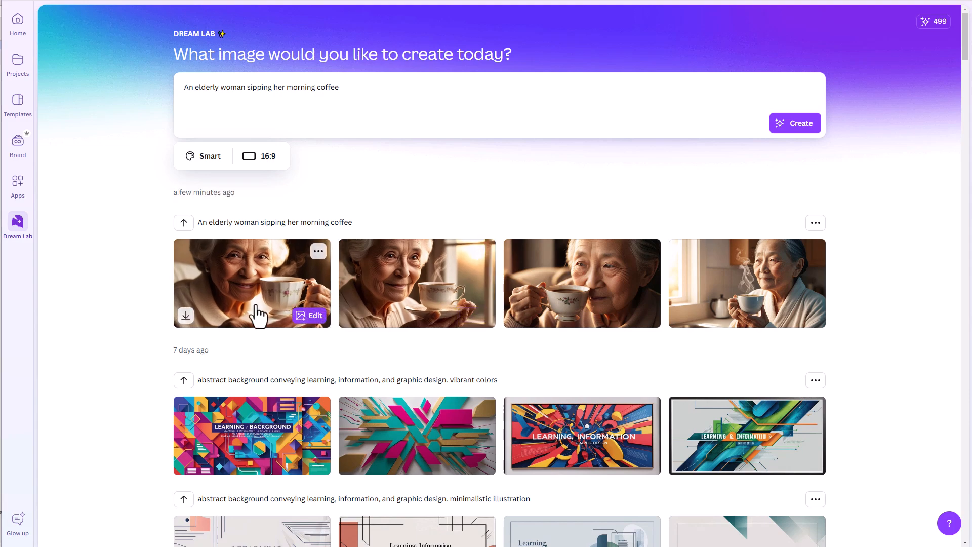
Examine the first generated image enlarged with its options, and view its download save dialog without saving
click(289, 309)
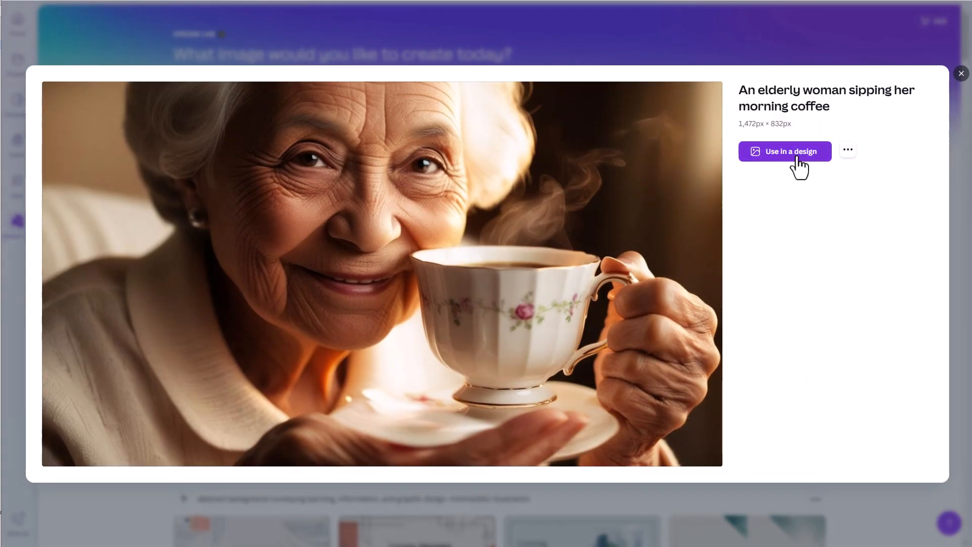
click(846, 151)
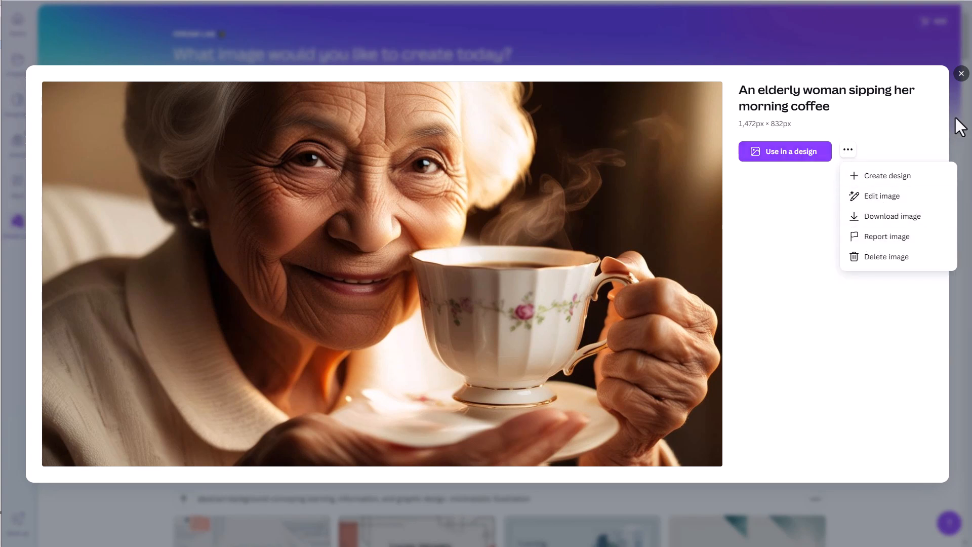
click(960, 73)
click(960, 74)
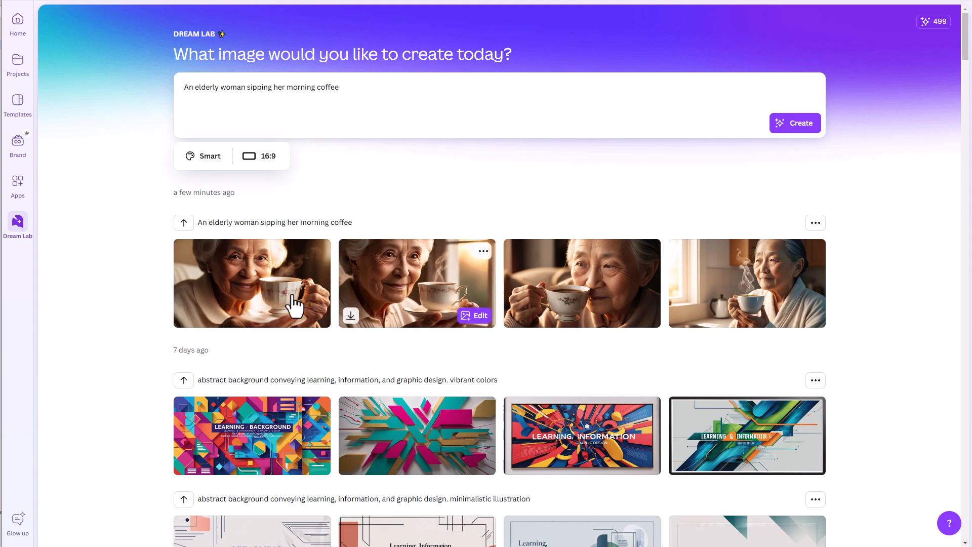
click(185, 315)
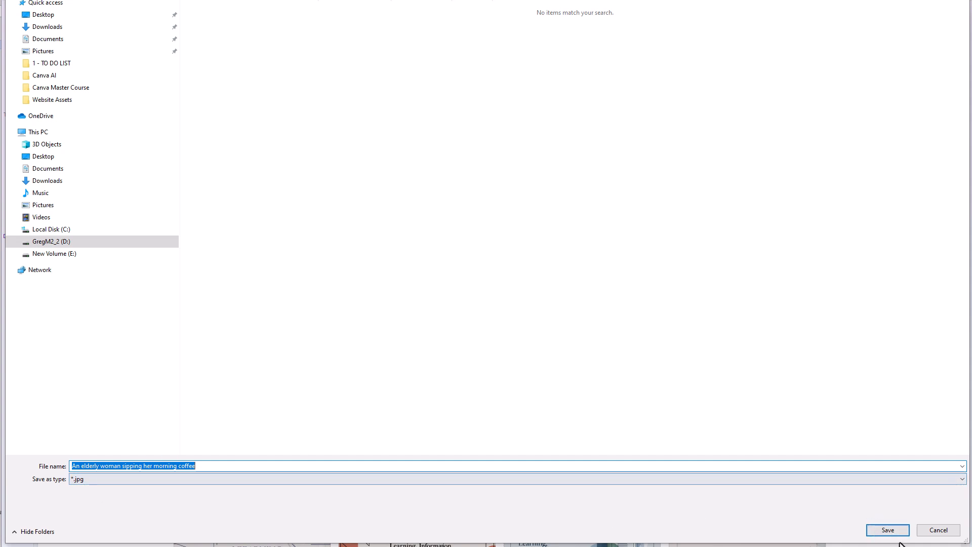
click(938, 530)
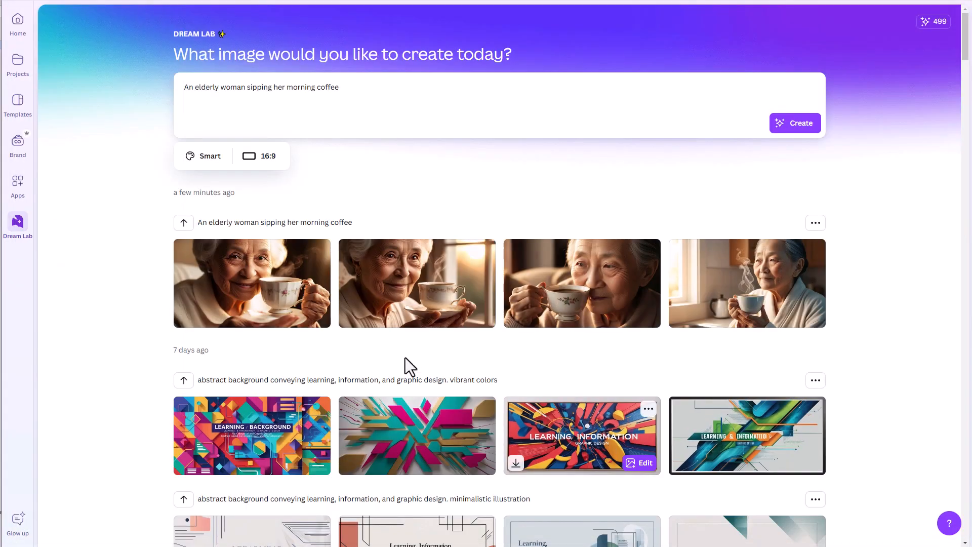
Open the first generated image of the elderly woman in the design editor for image editing
mouse_move(288, 320)
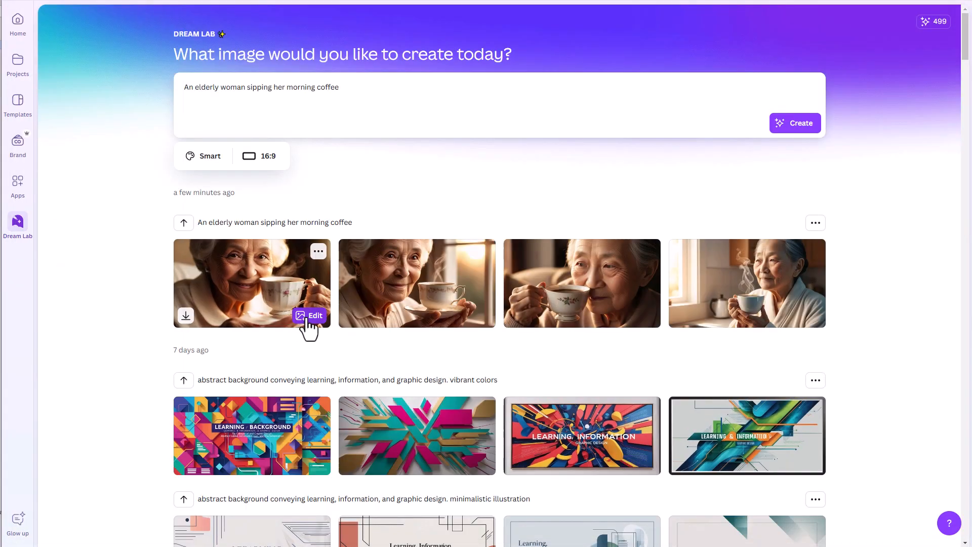
click(318, 252)
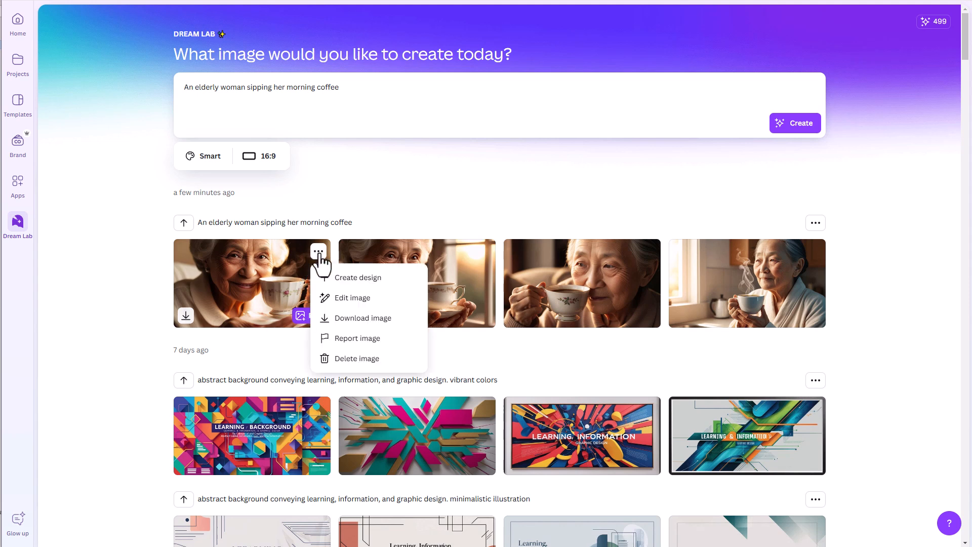
click(346, 299)
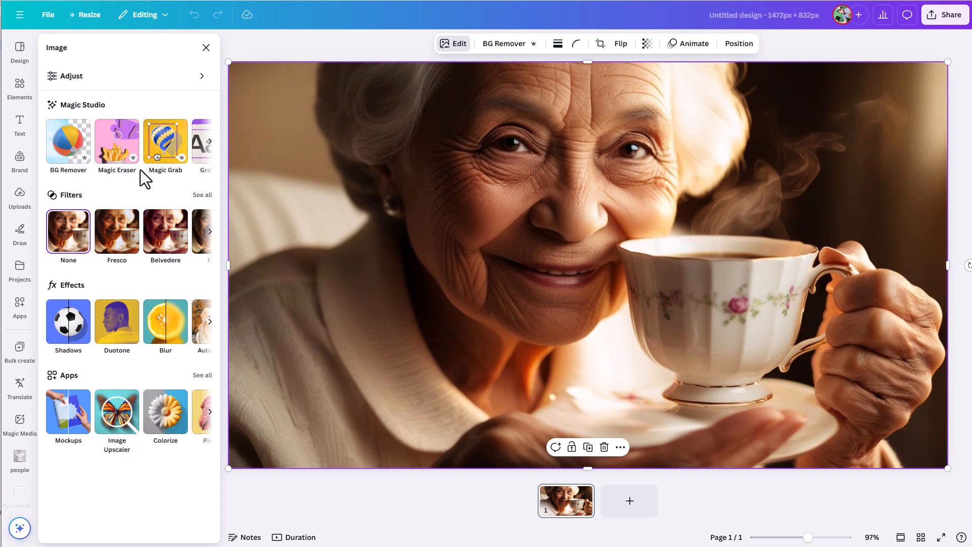
Adjust the whole image's Temperature to -8 and Tint to 21, and glance at the editor's elements library
click(71, 81)
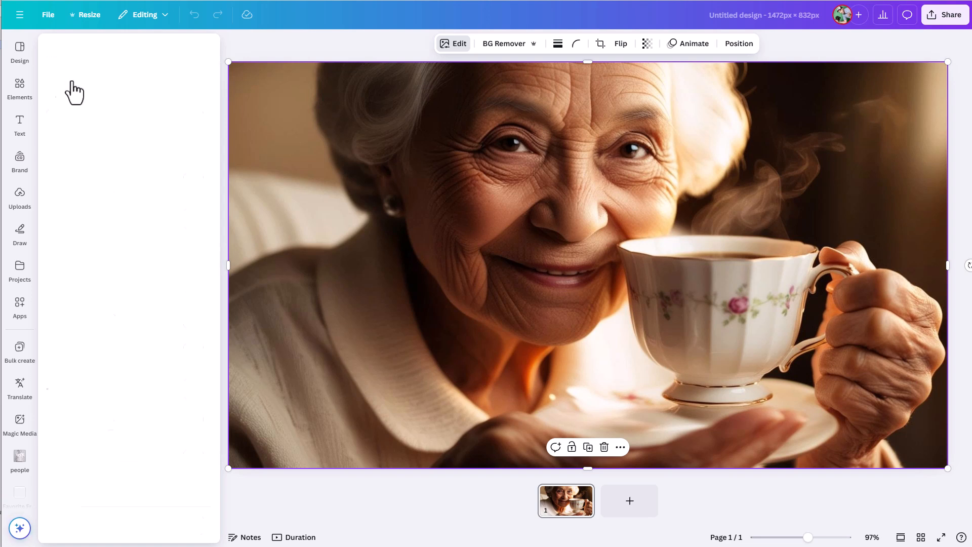
drag(109, 185, 121, 230)
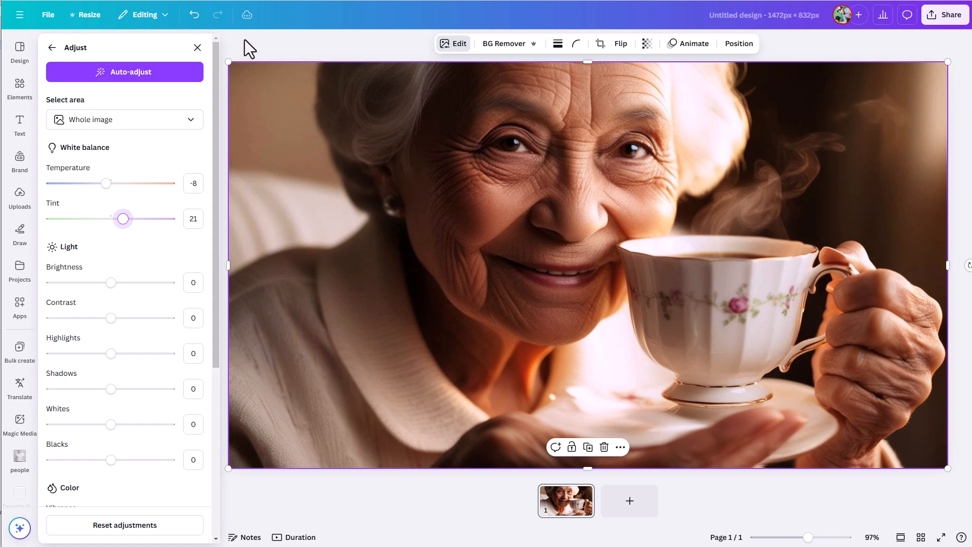
key(Escape)
click(20, 85)
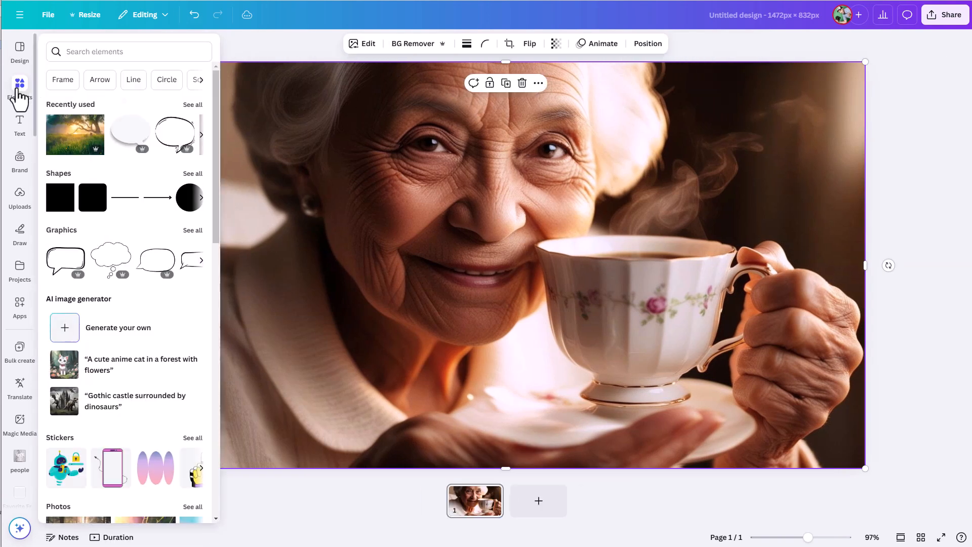
click(19, 51)
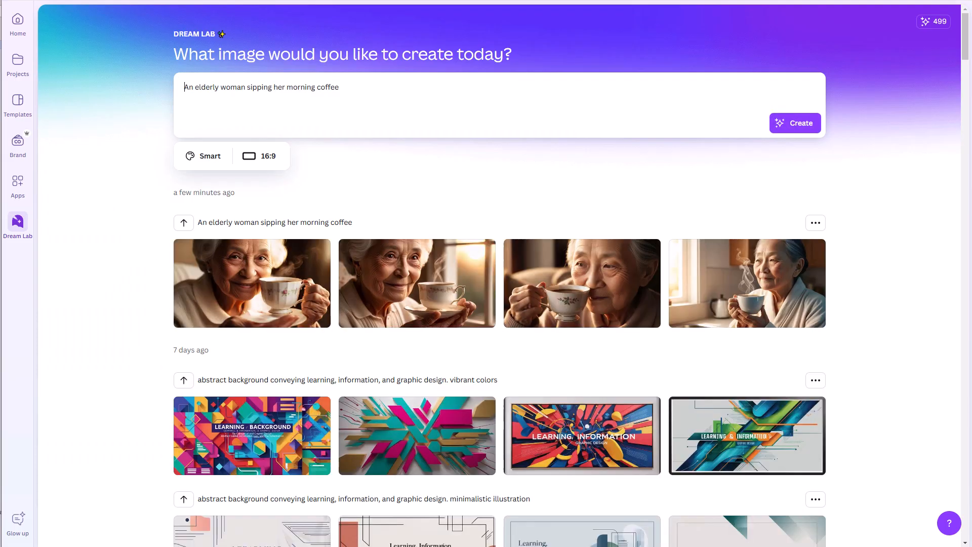
Back in Dream Lab, preview the third generated image enlarged and view its download save dialog without saving
click(569, 305)
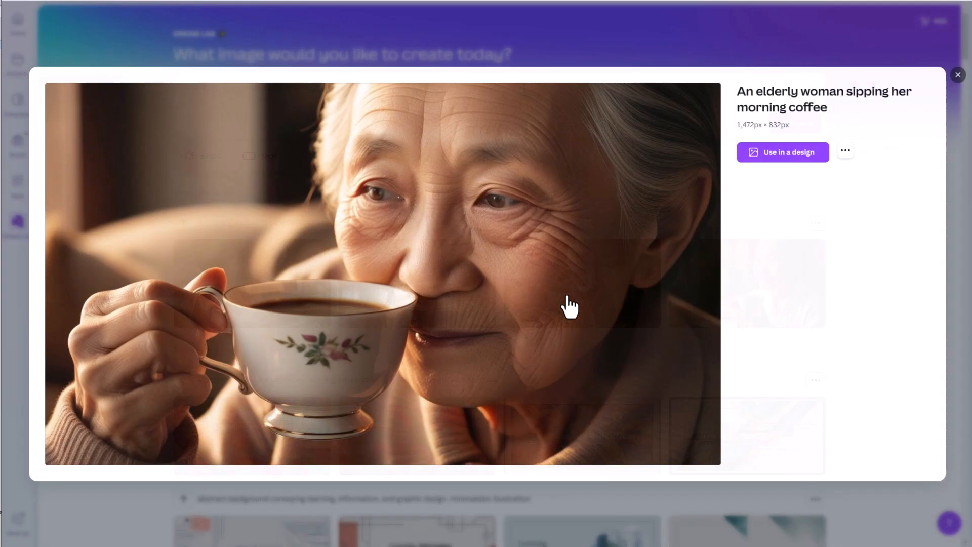
click(961, 74)
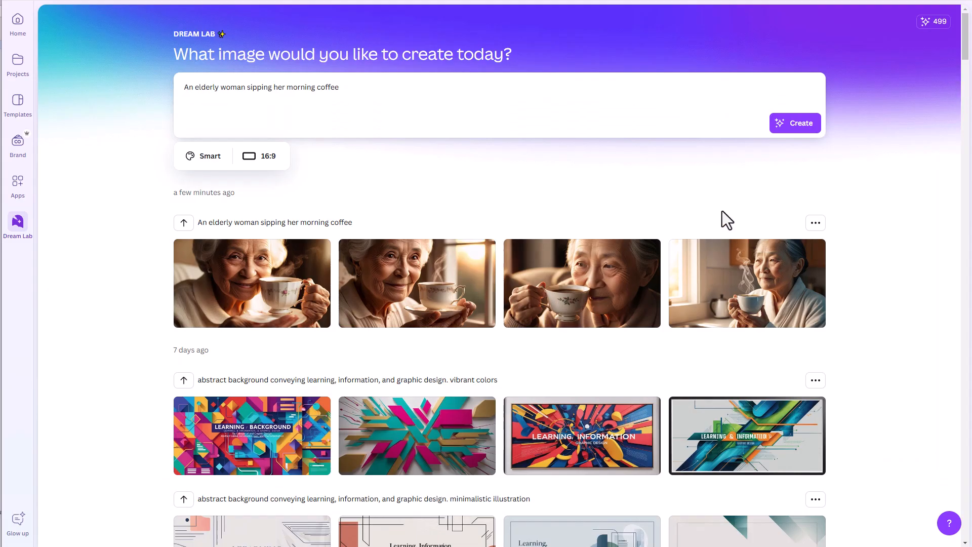
click(648, 251)
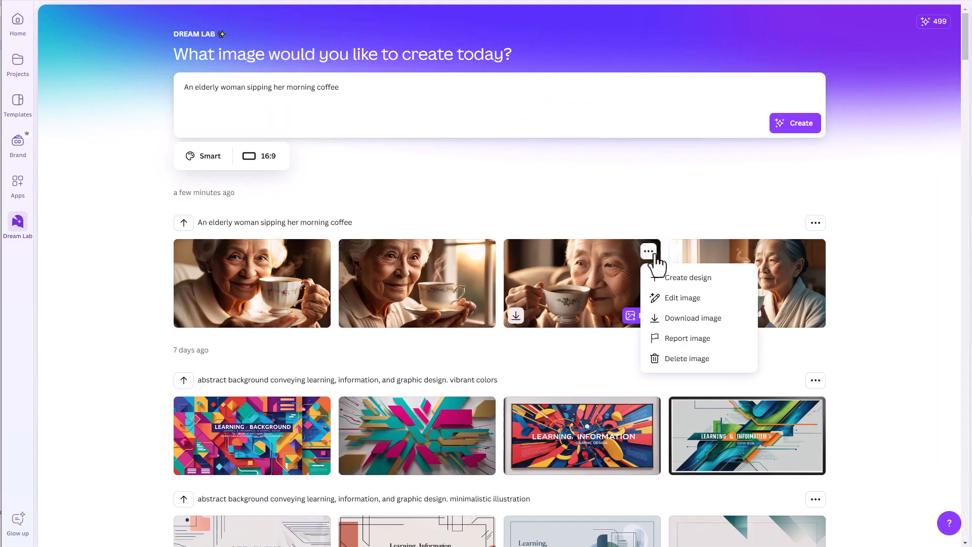
click(689, 318)
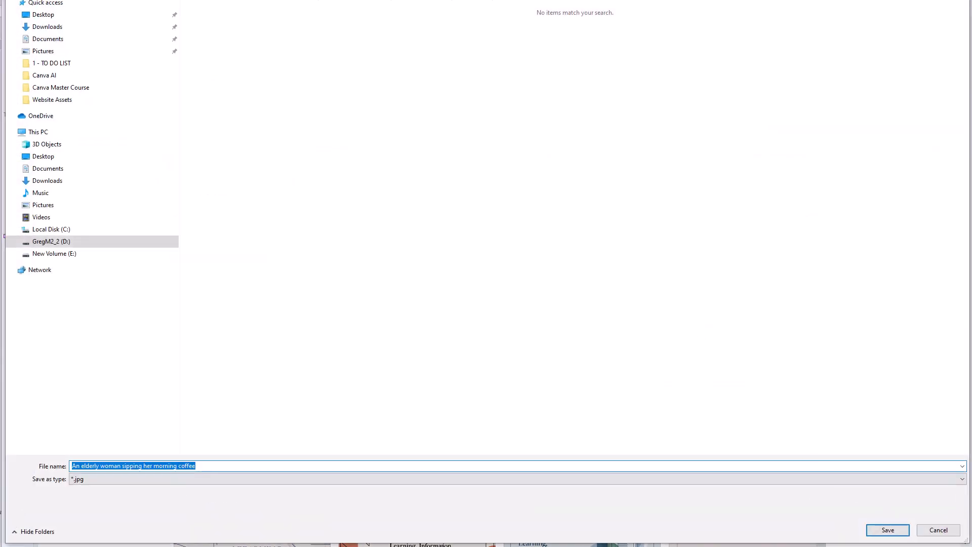
click(939, 530)
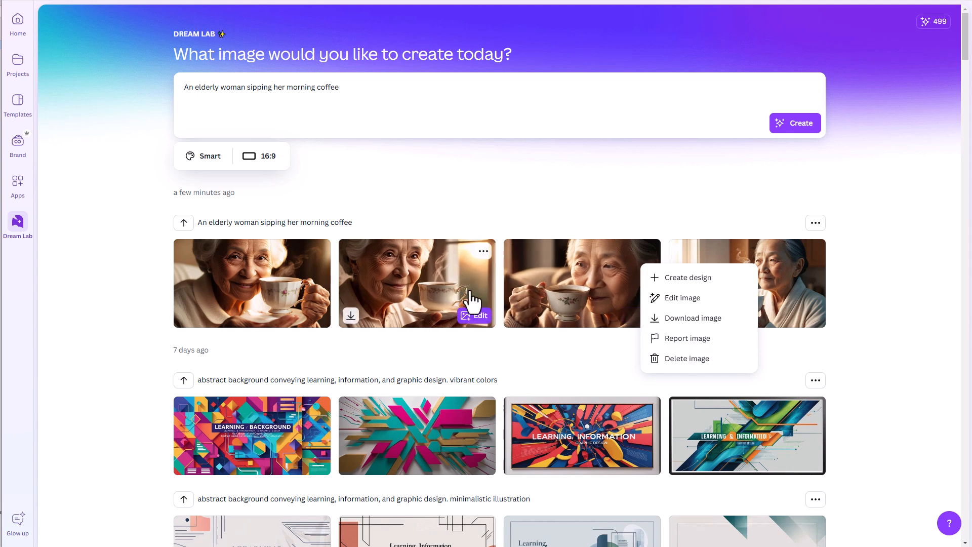
Delete the second generated image of the elderly woman sipping coffee
click(483, 251)
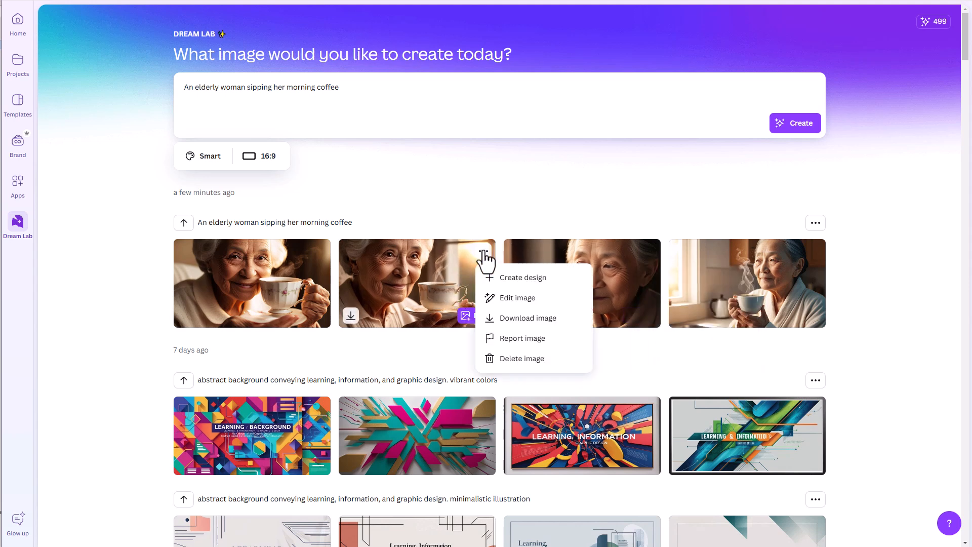
click(512, 360)
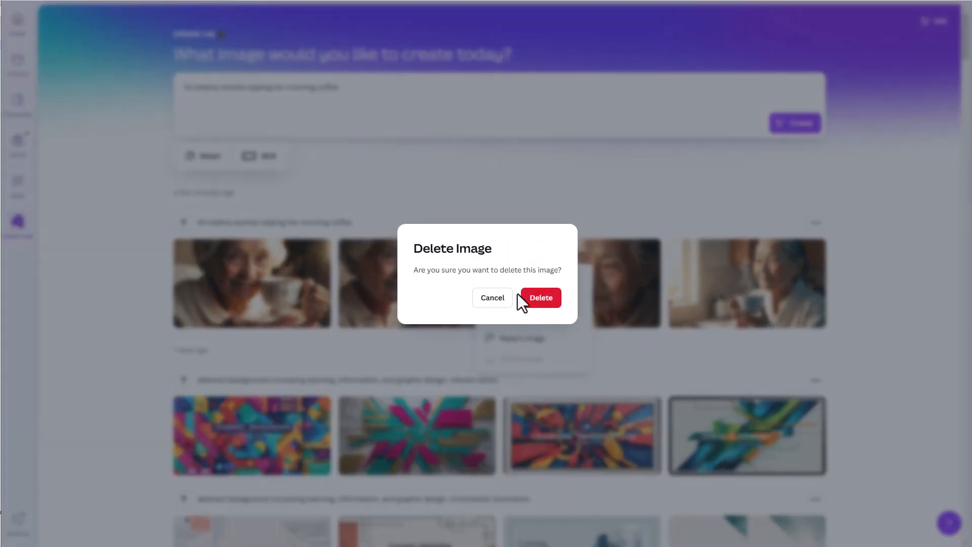
click(537, 302)
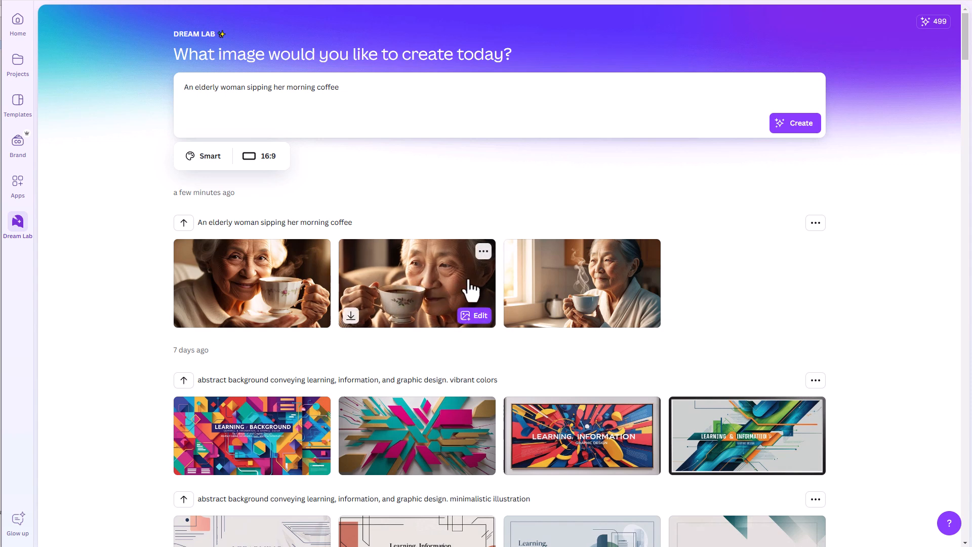
Glance at the options of the second remaining image, and delete the entire elderly woman generation
click(483, 252)
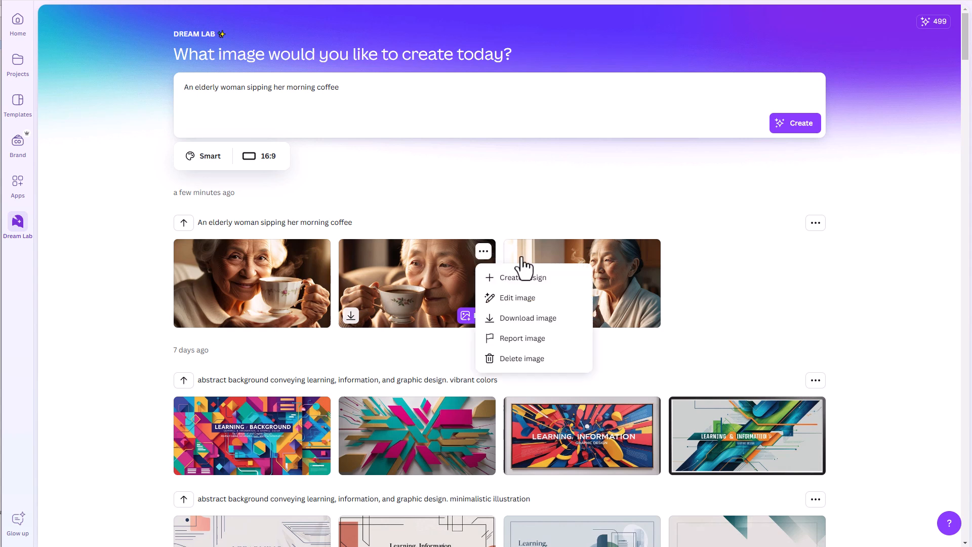
click(811, 234)
click(814, 229)
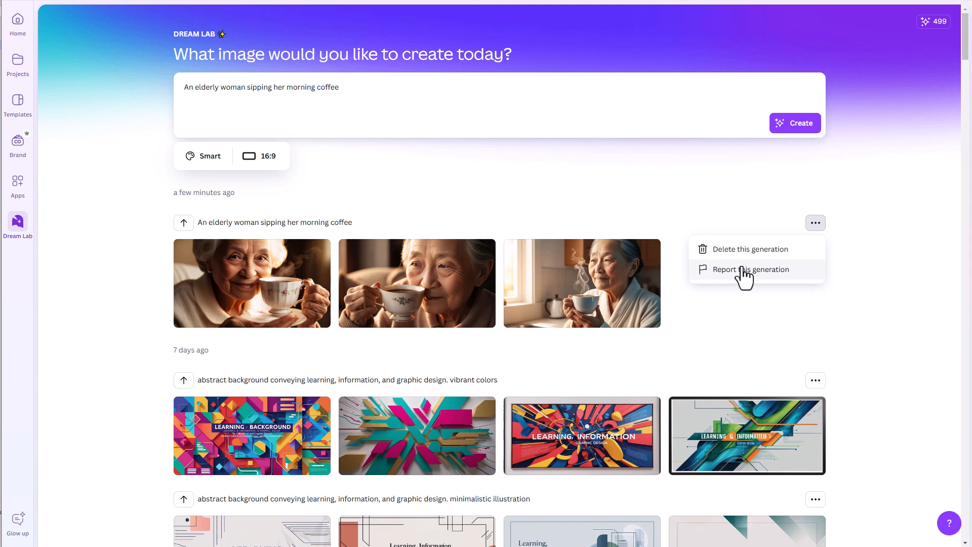
click(758, 252)
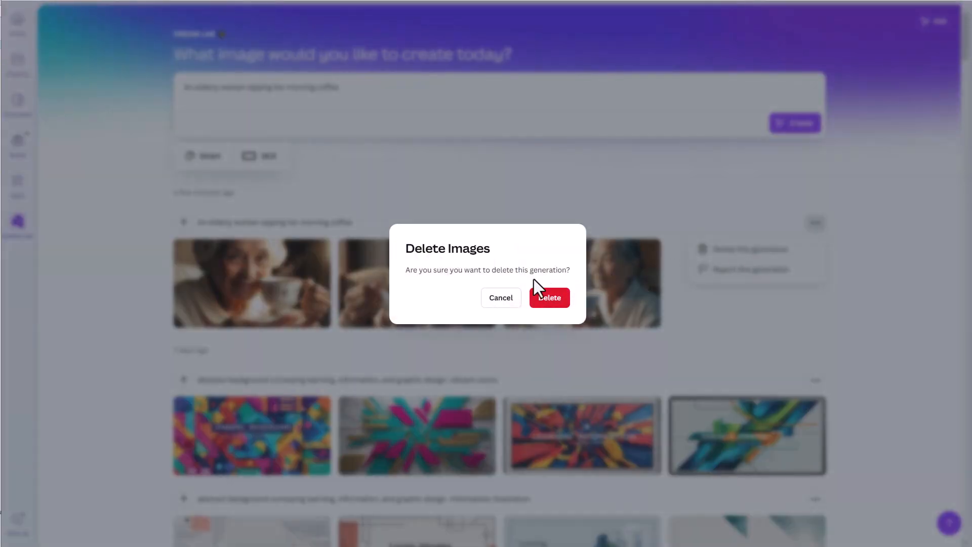
click(548, 302)
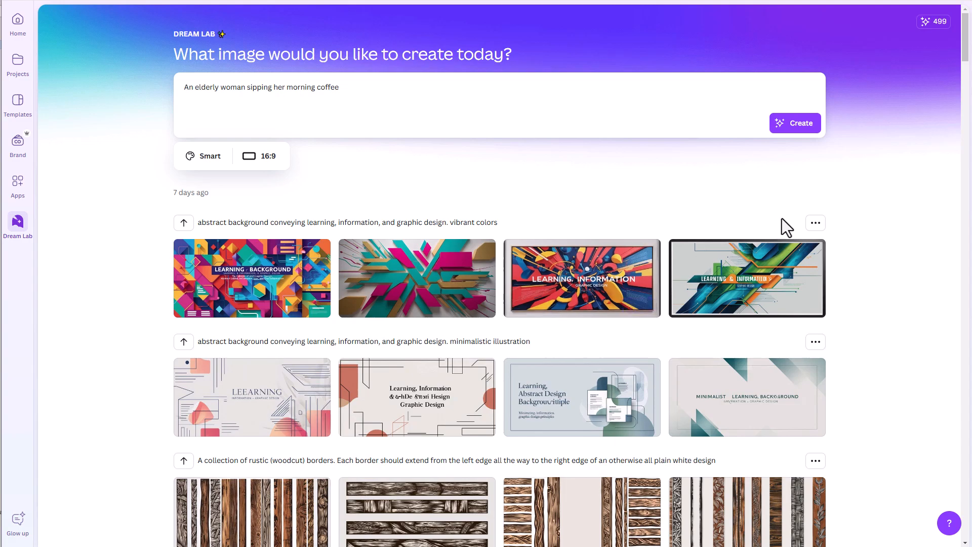
Find the shattered-glass female hero generation in the history and open its second image in the design editor for image editing
scroll(843, 319, down, 9)
scroll(840, 312, down, 20)
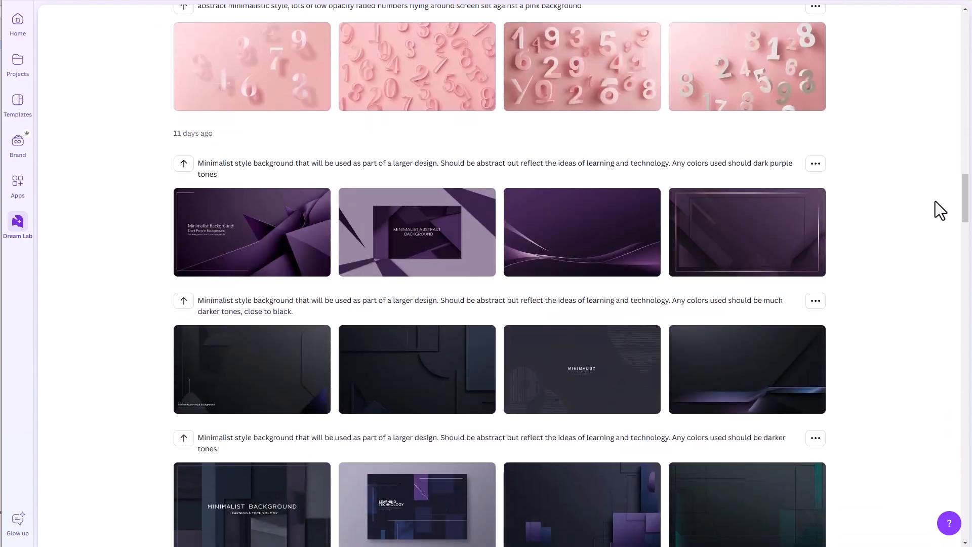
drag(965, 183, 962, 430)
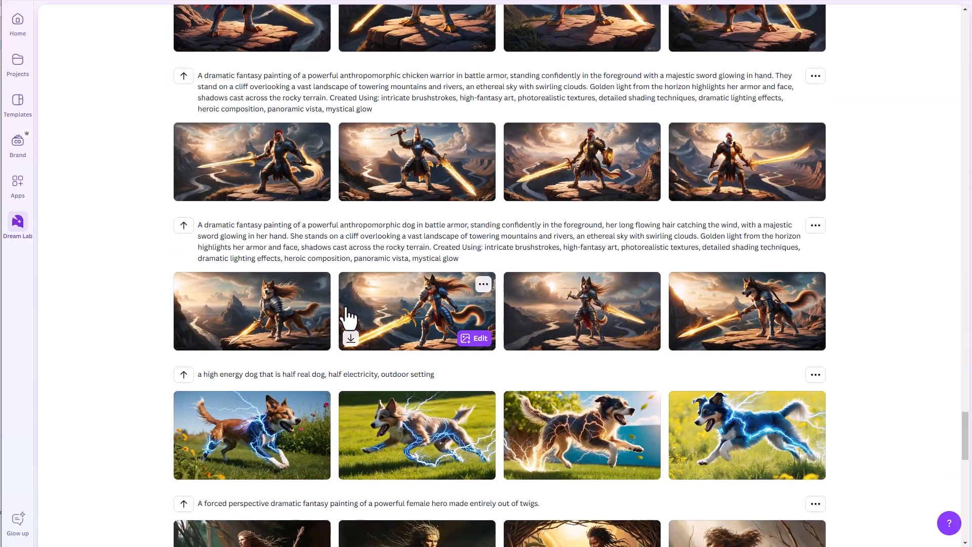
scroll(349, 318, down, 15)
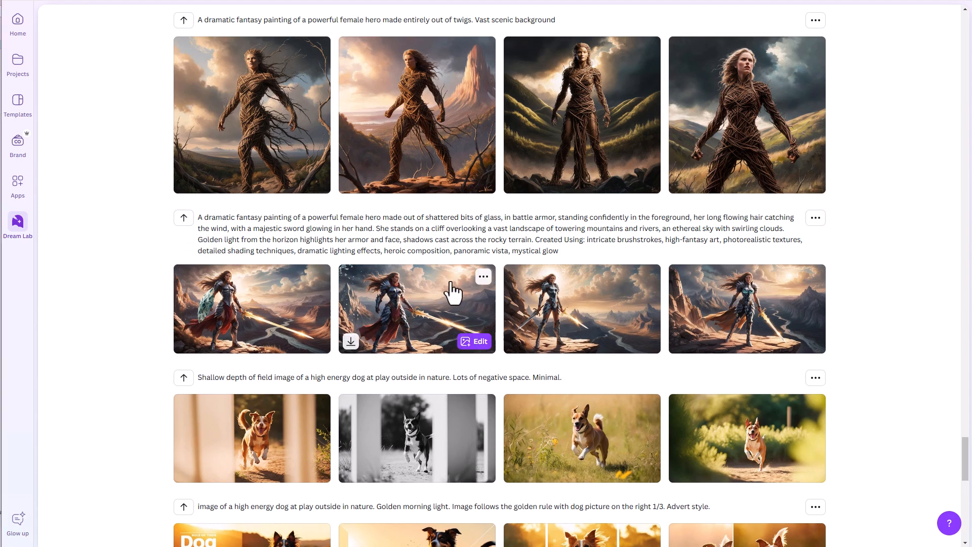
click(483, 276)
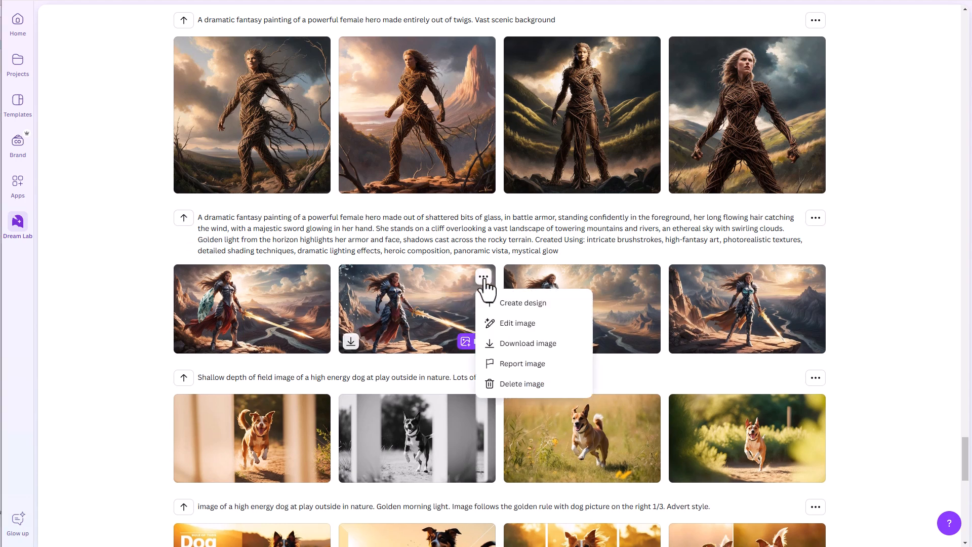
click(505, 324)
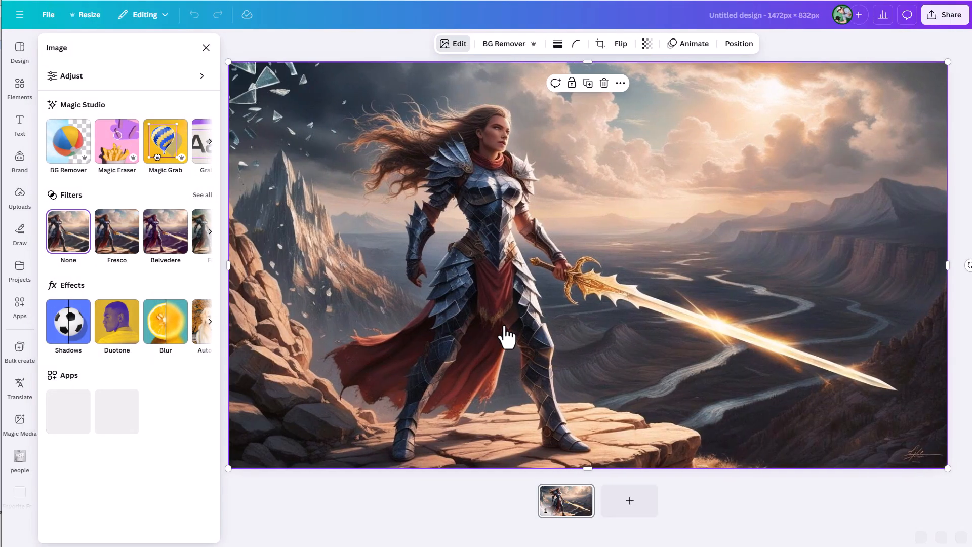
Close the image editing options, glance at the drawing tools, and return from the design editor to Dream Lab
click(201, 46)
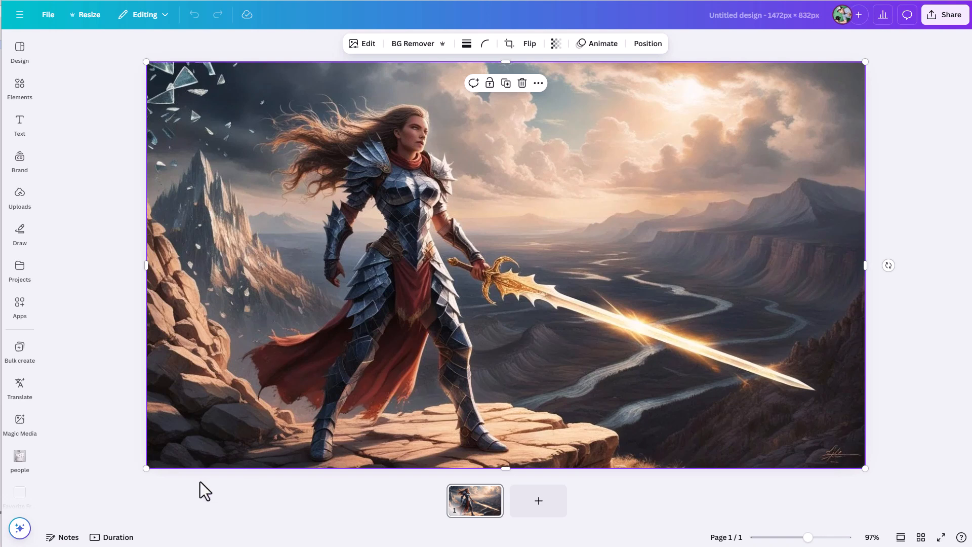
click(40, 237)
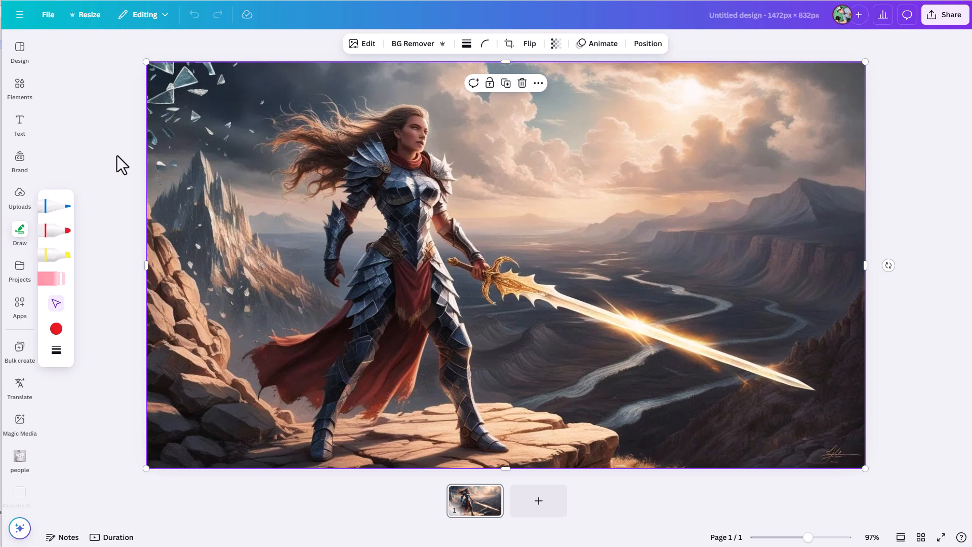
click(20, 17)
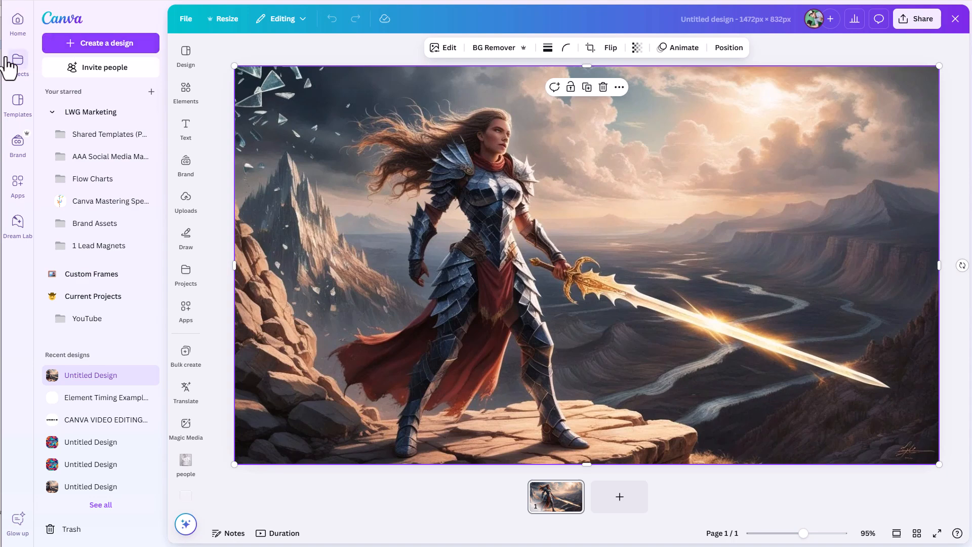
click(17, 224)
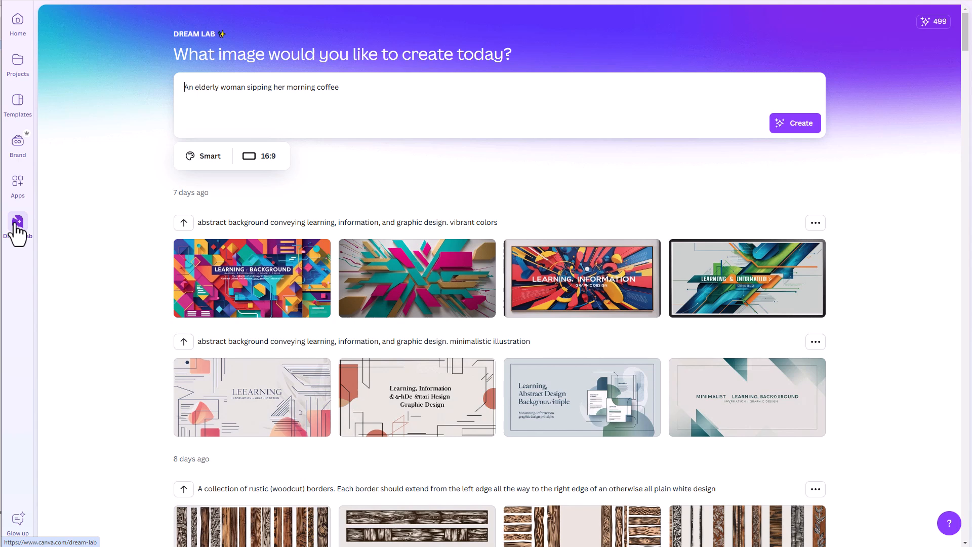
Find the square forced-perspective twig hero generation and create a design from its third image, the dark-haired woman
mouse_move(755, 290)
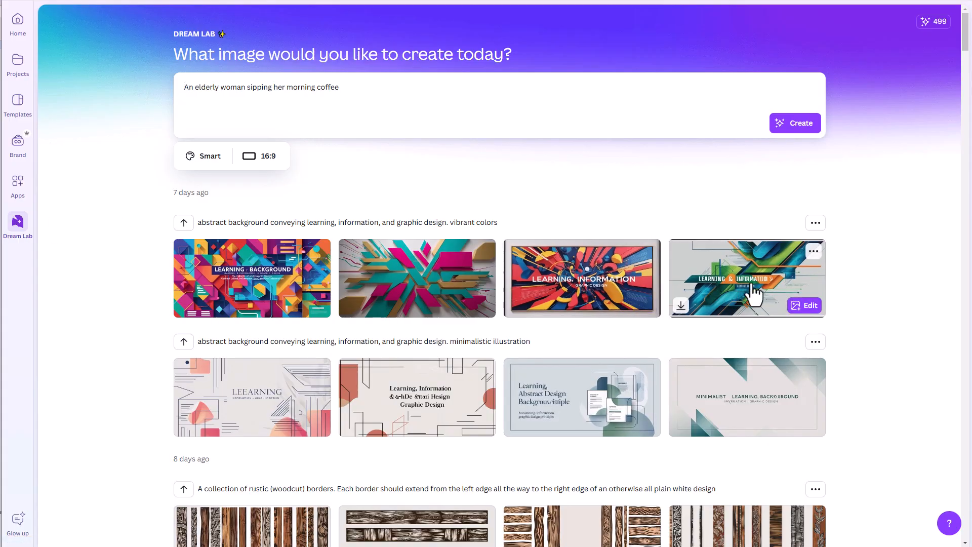
scroll(772, 291, down, 8)
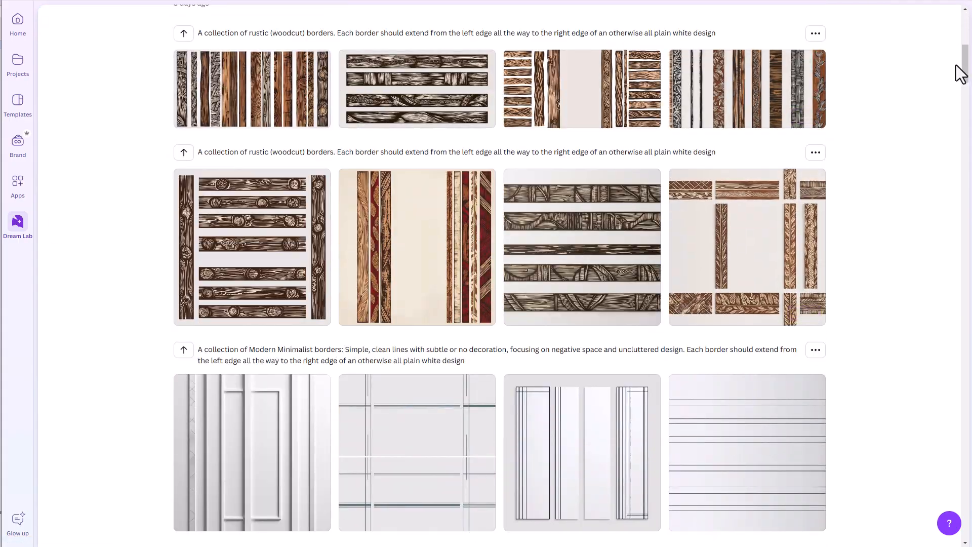
drag(965, 68, 928, 340)
scroll(503, 344, down, 12)
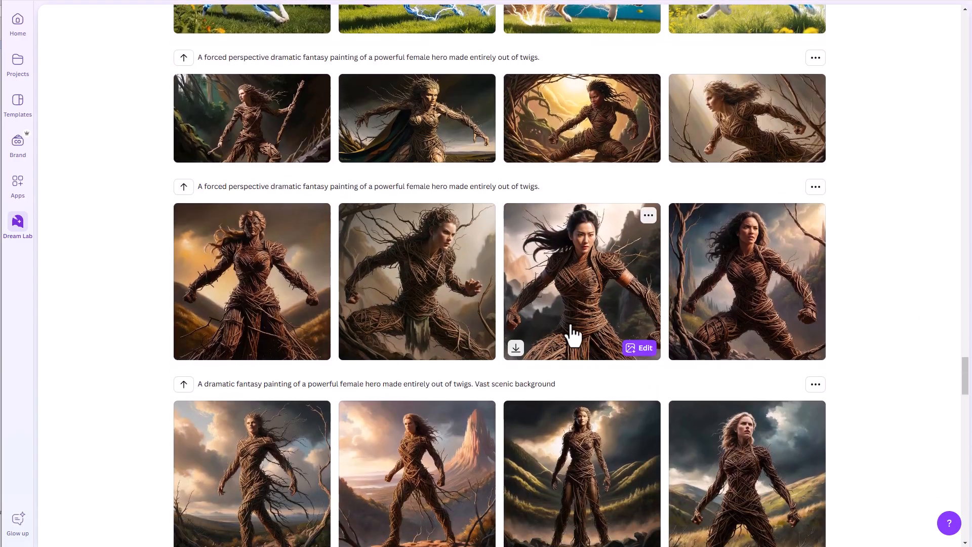
click(569, 331)
click(668, 113)
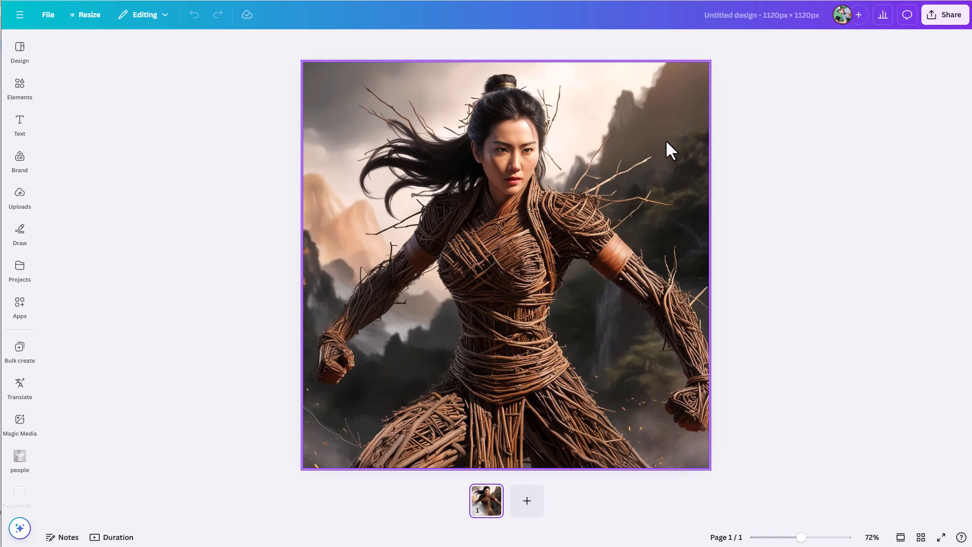
Move the twig hero design into a new folder named Favorite AI Art, and check the design's folder location
click(45, 20)
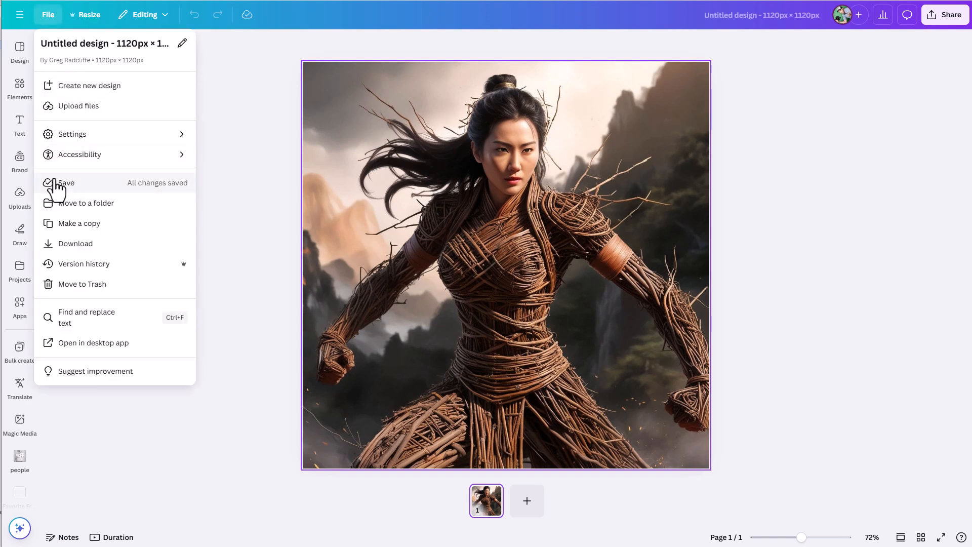
click(77, 203)
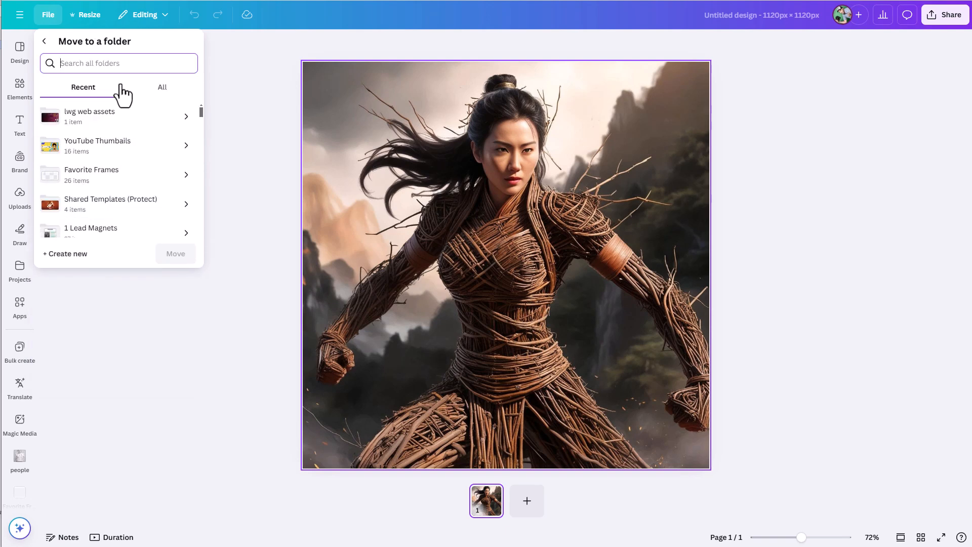
click(62, 259)
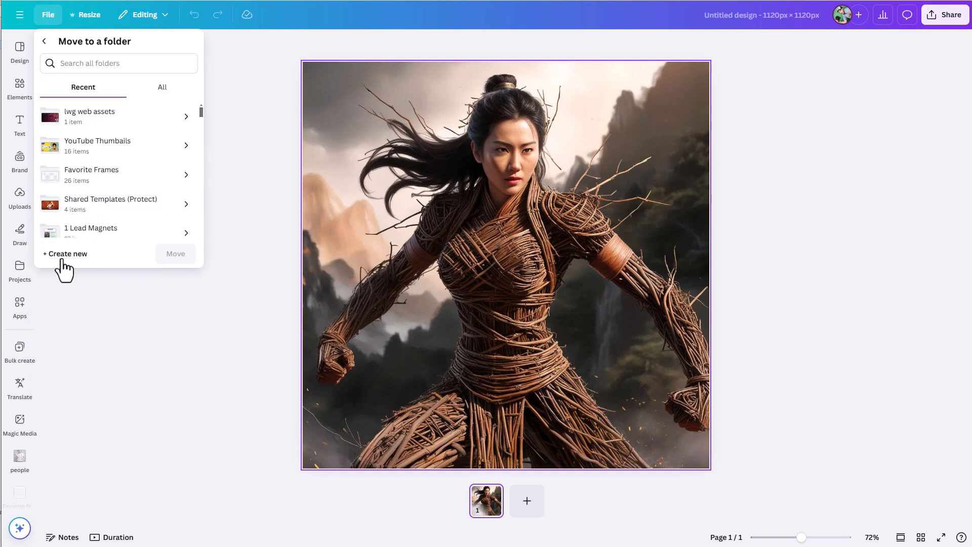
text(Far)
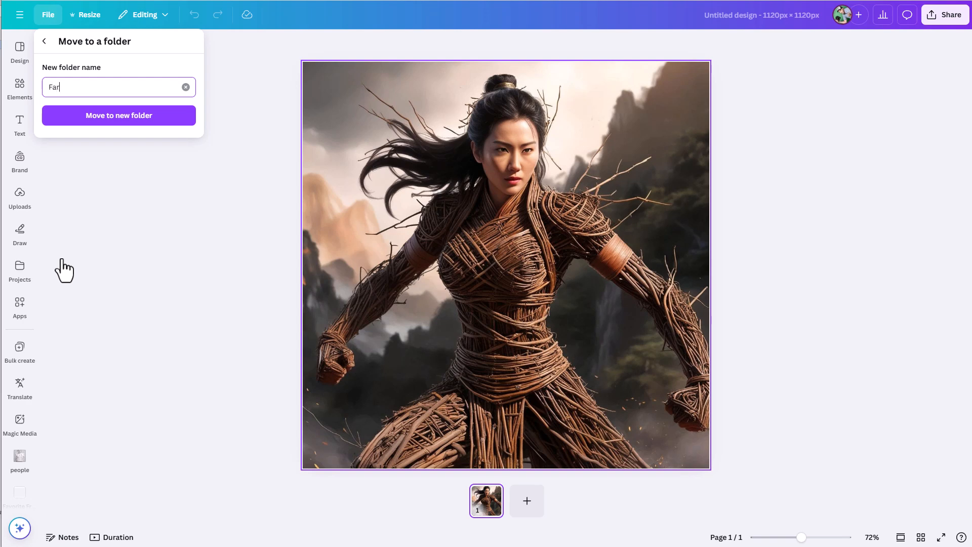
text(vorite AI Art)
click(154, 120)
mouse_move(172, 136)
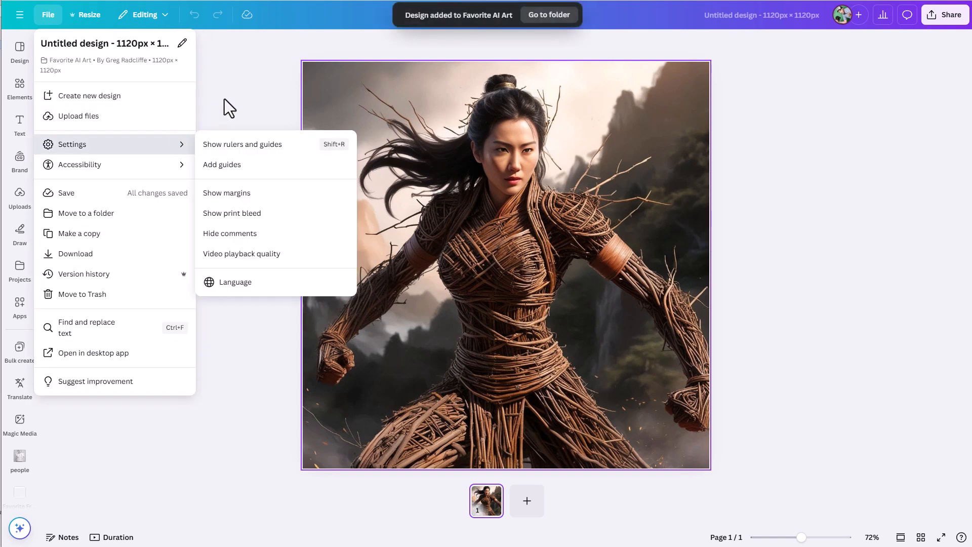
click(257, 90)
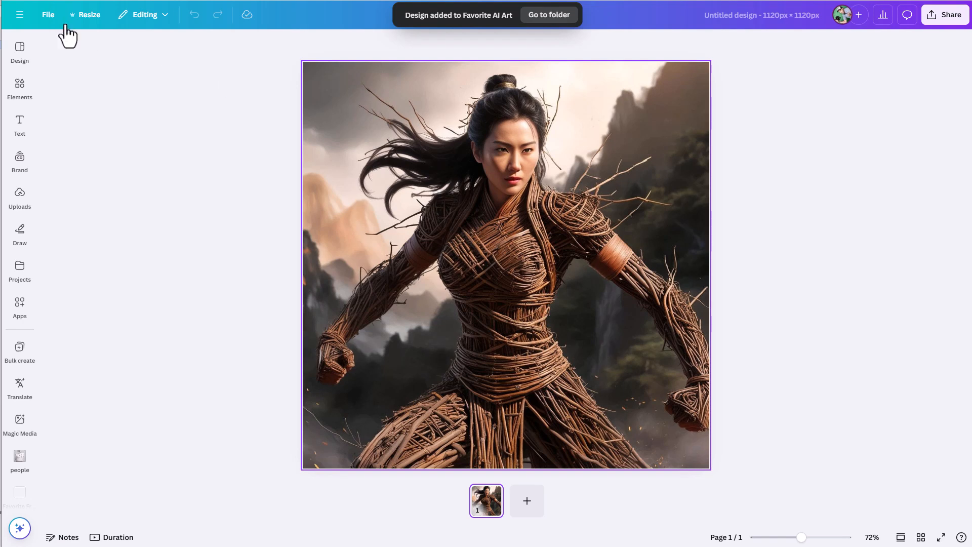
click(49, 18)
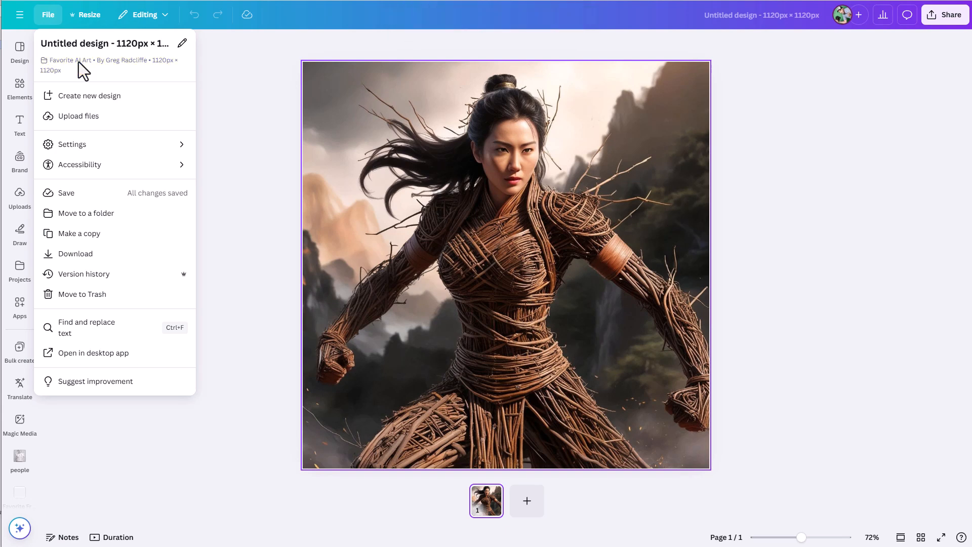
click(254, 92)
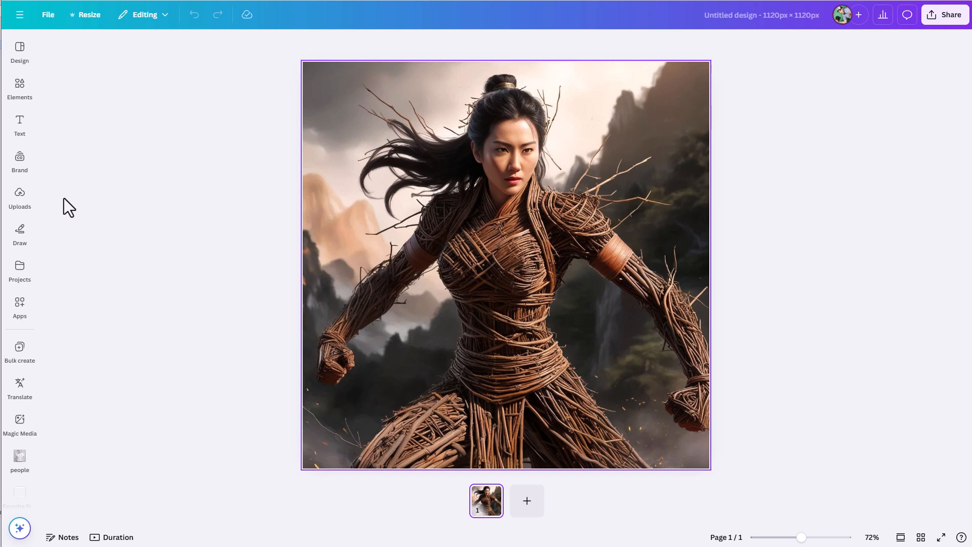
Move the uploaded close-up image of the elderly woman with her coffee cup into the Favorite AI Art folder
click(18, 199)
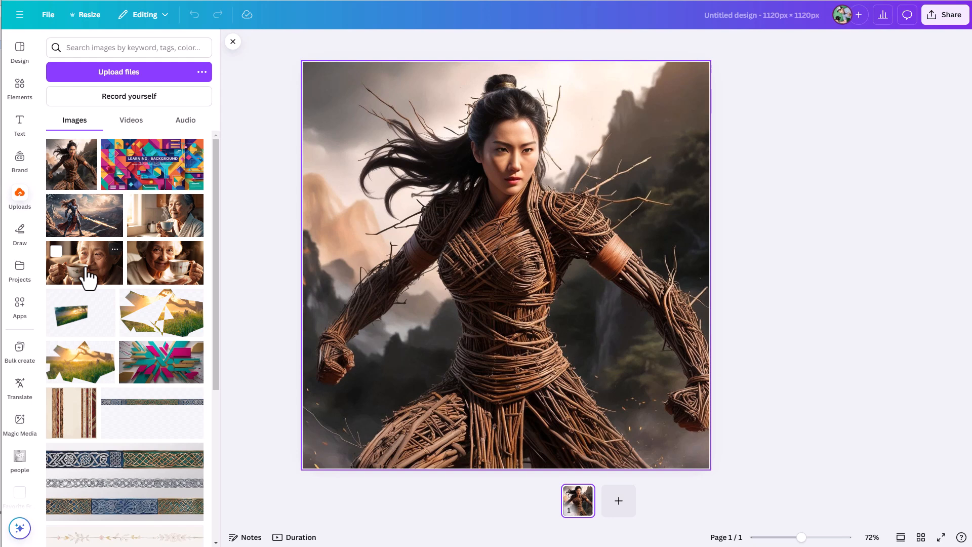
click(56, 251)
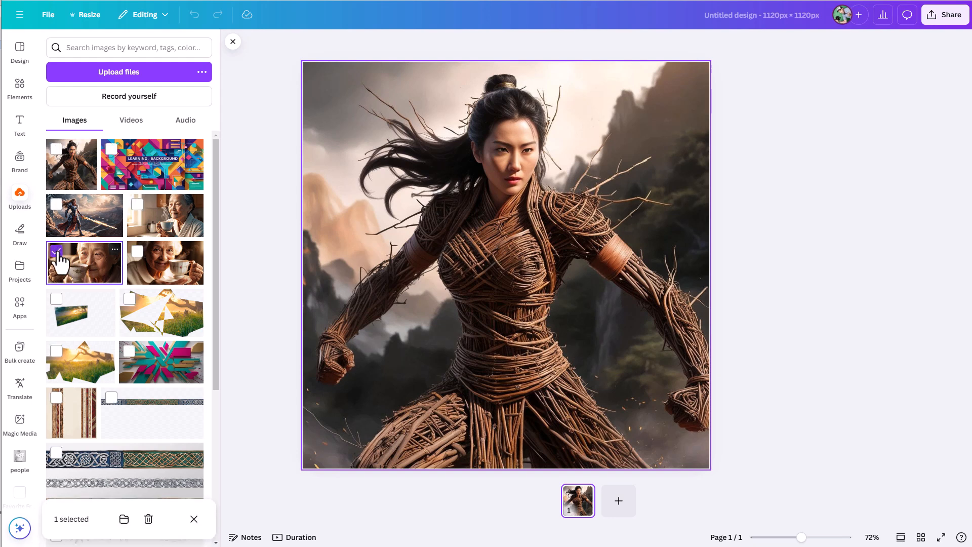
click(124, 521)
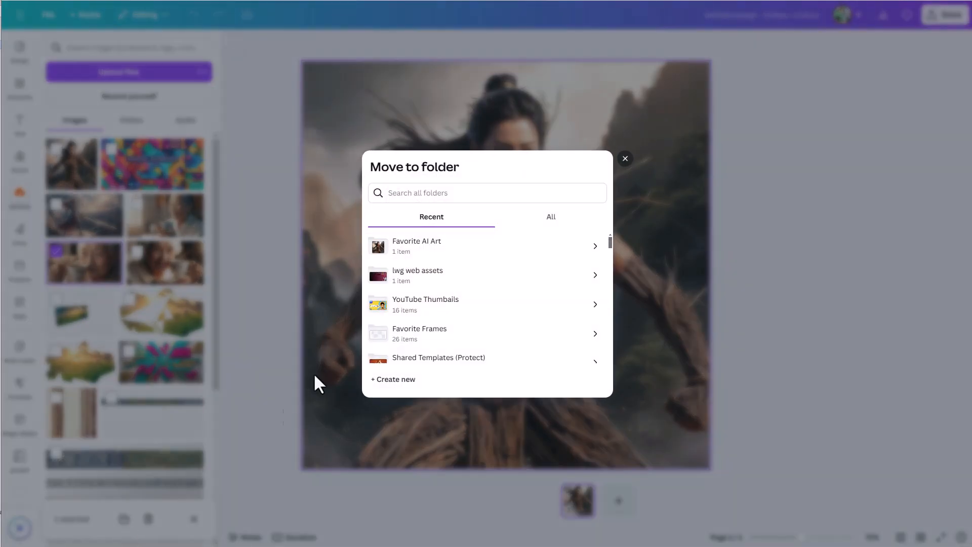
click(432, 262)
click(588, 359)
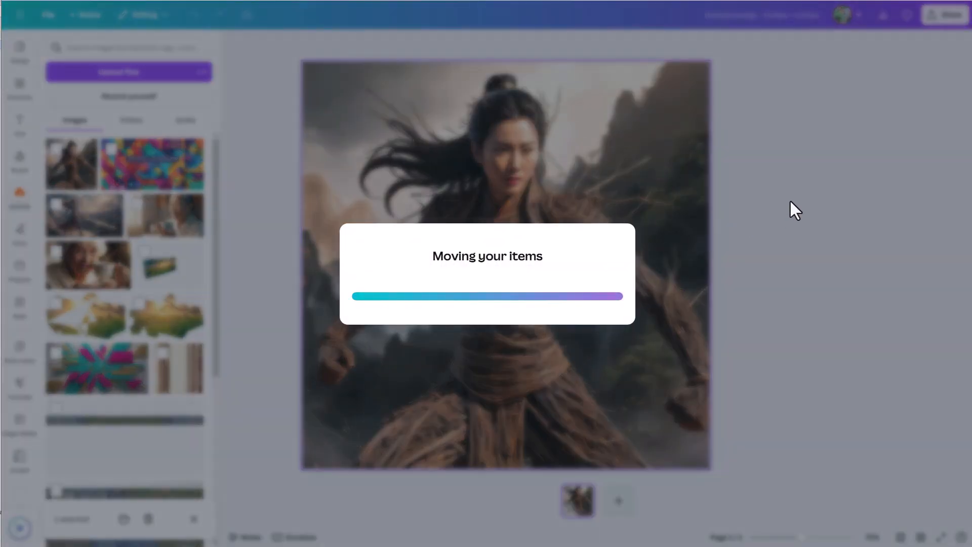